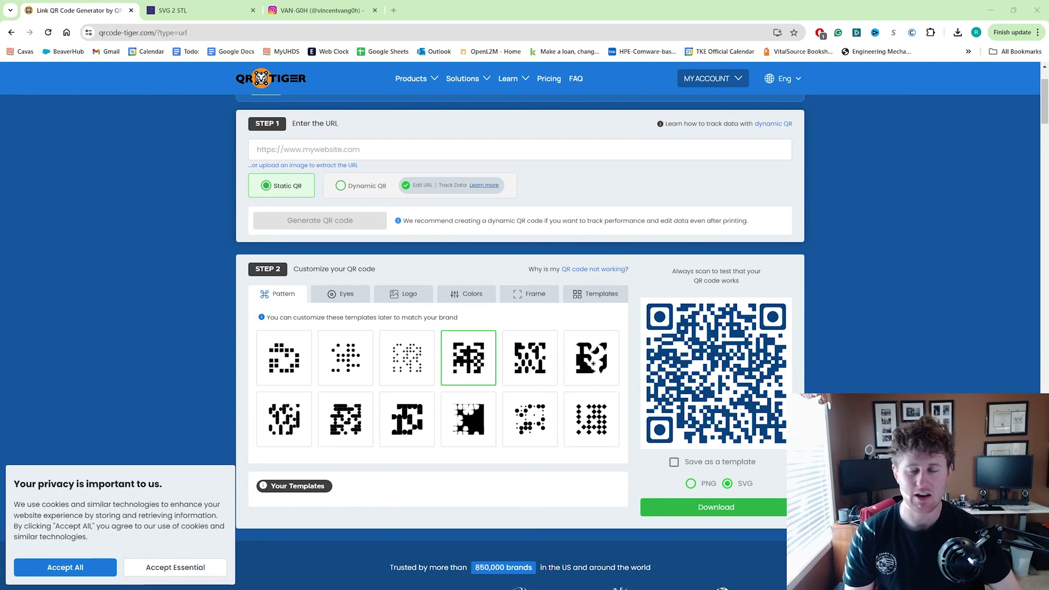
# Browse the Wi-Fi, vCard and website URL QR code types in QR TIGER
pyautogui.scroll(2, 486, 314)
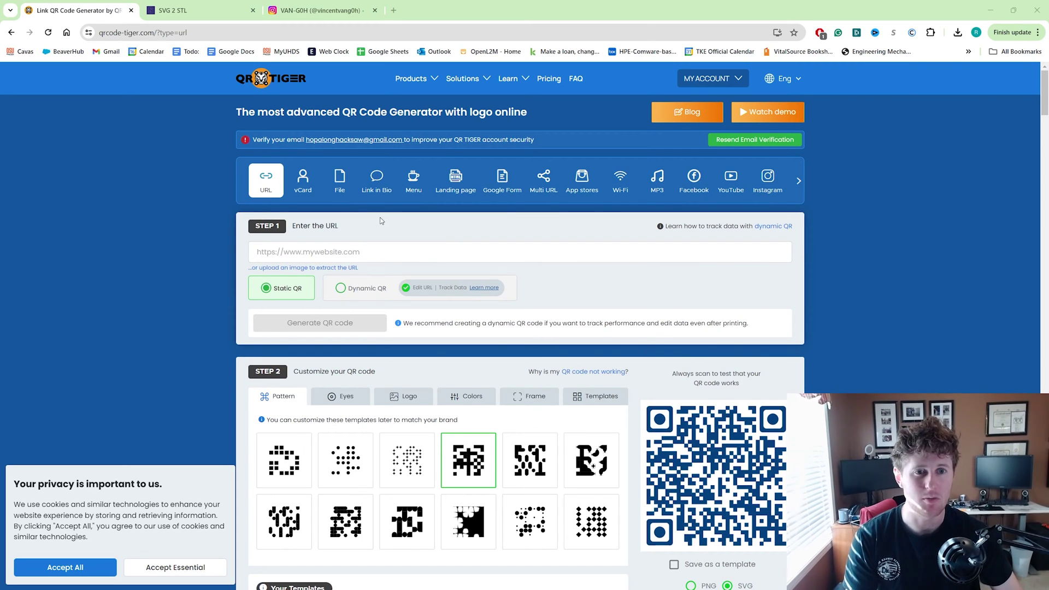
pyautogui.scroll(-4, 491, 290)
pyautogui.scroll(4, 542, 284)
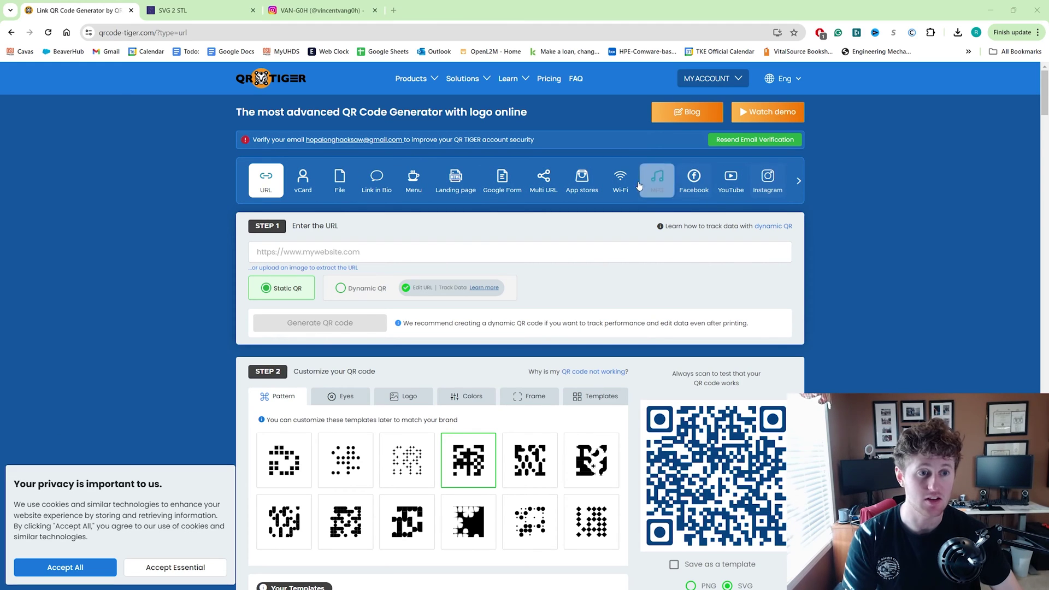
pyautogui.click(620, 186)
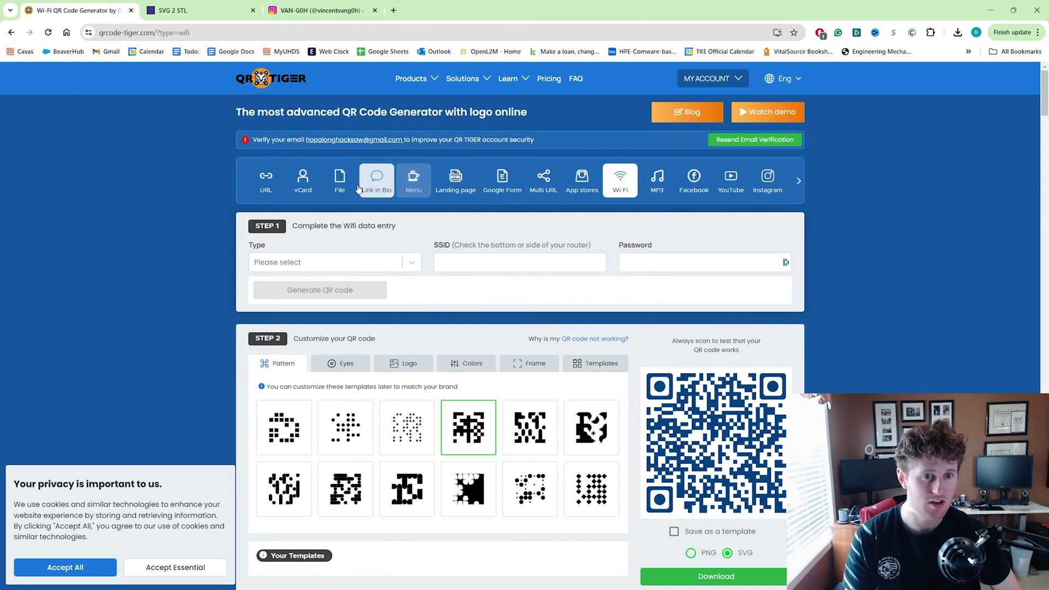
pyautogui.click(306, 187)
pyautogui.click(266, 180)
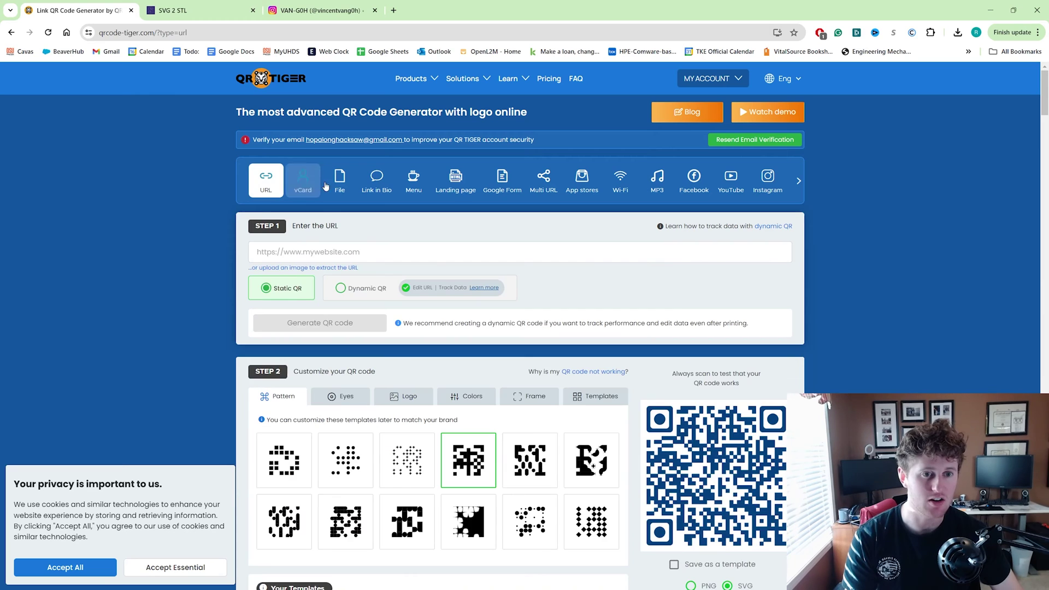
# Compare the YouTube, Facebook, Wi-Fi, Multi URL and landing page types, then choose Instagram
pyautogui.click(781, 182)
pyautogui.click(730, 181)
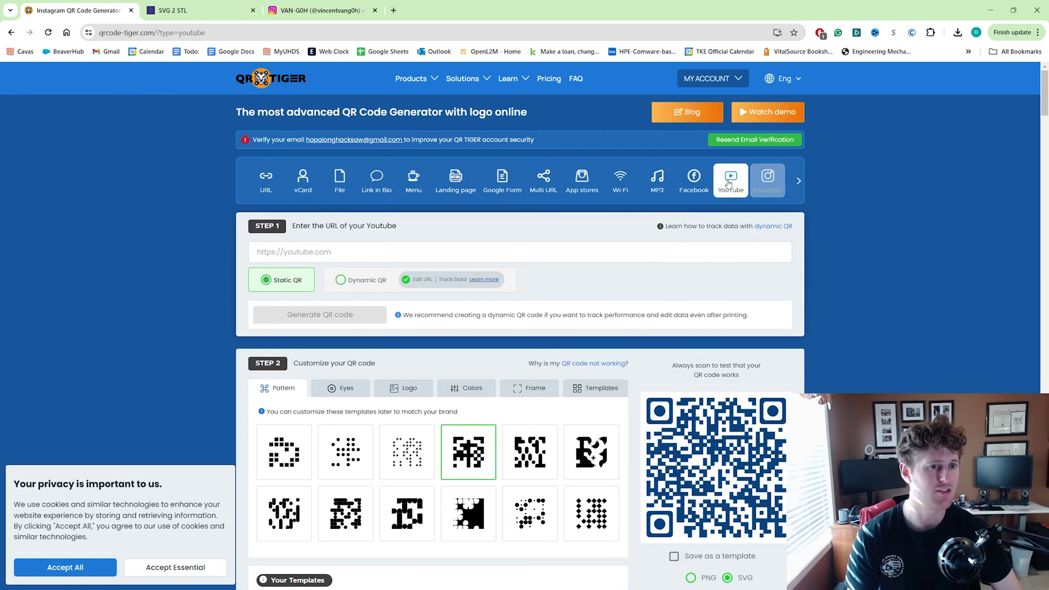
pyautogui.click(693, 180)
pyautogui.click(613, 182)
pyautogui.click(543, 180)
pyautogui.click(455, 181)
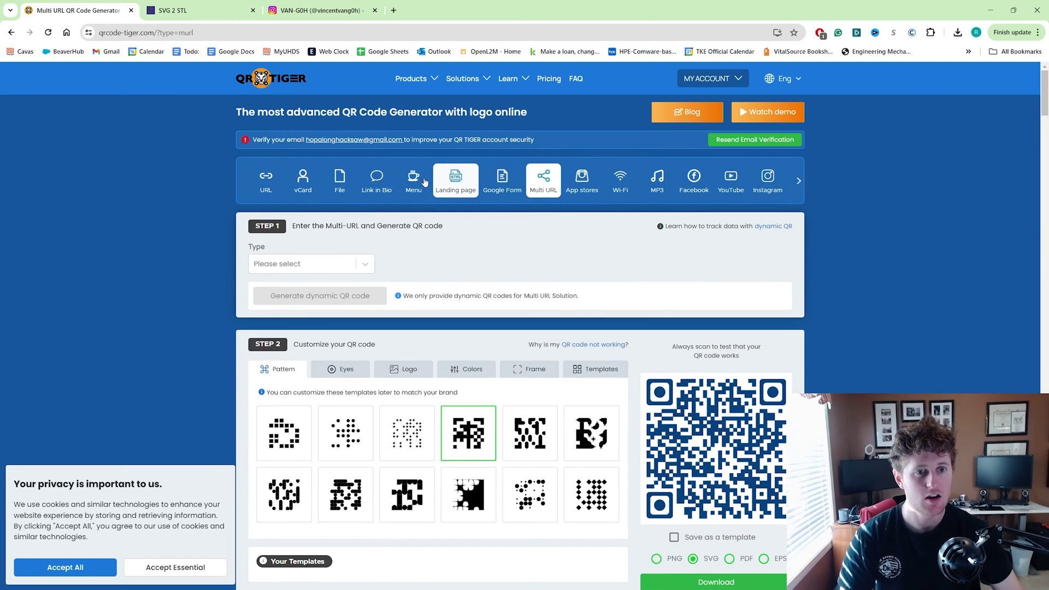
pyautogui.click(766, 185)
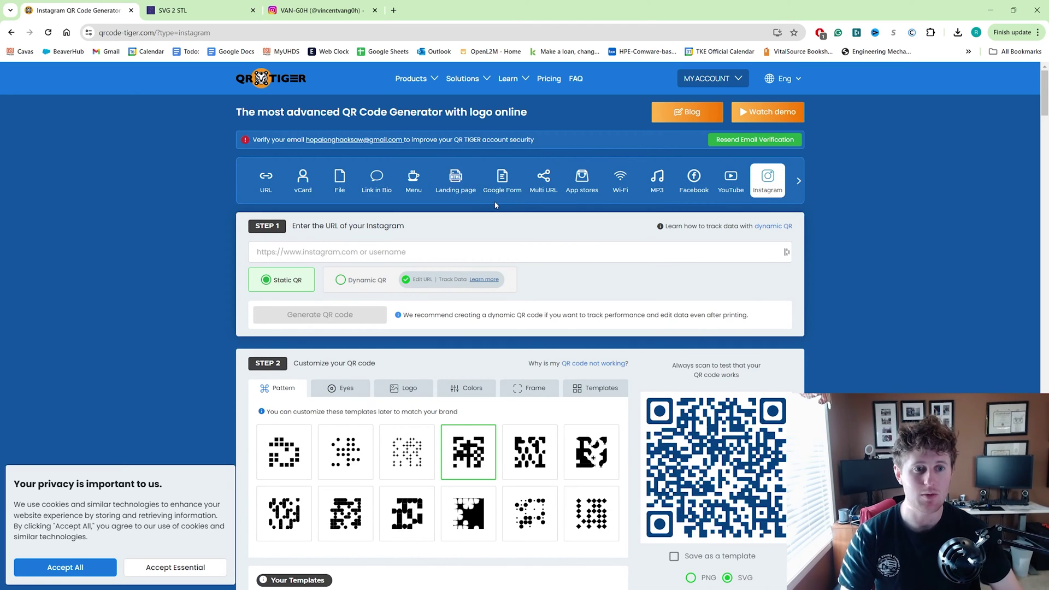
# Copy the Instagram profile's web address and paste it into QR TIGER's Instagram URL field
pyautogui.click(336, 8)
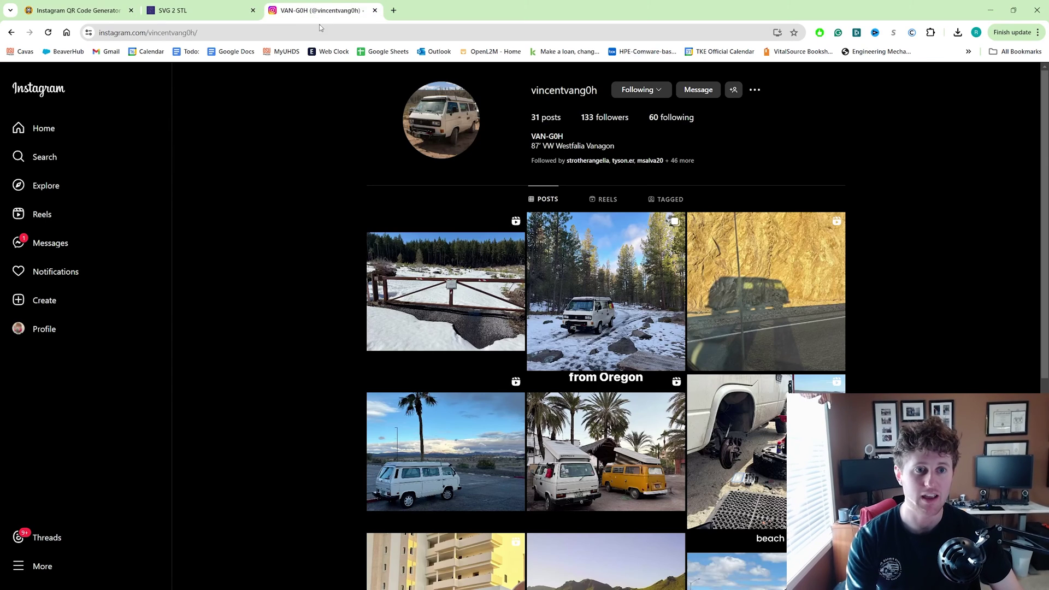
pyautogui.click(312, 31)
pyautogui.hotkey('ctrl', 'c')
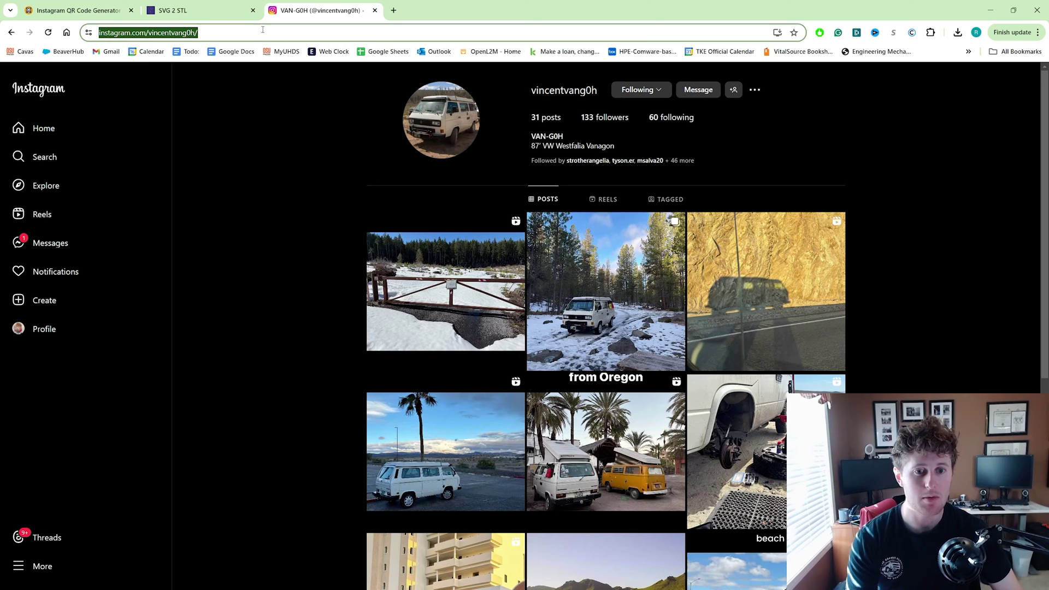
pyautogui.click(79, 10)
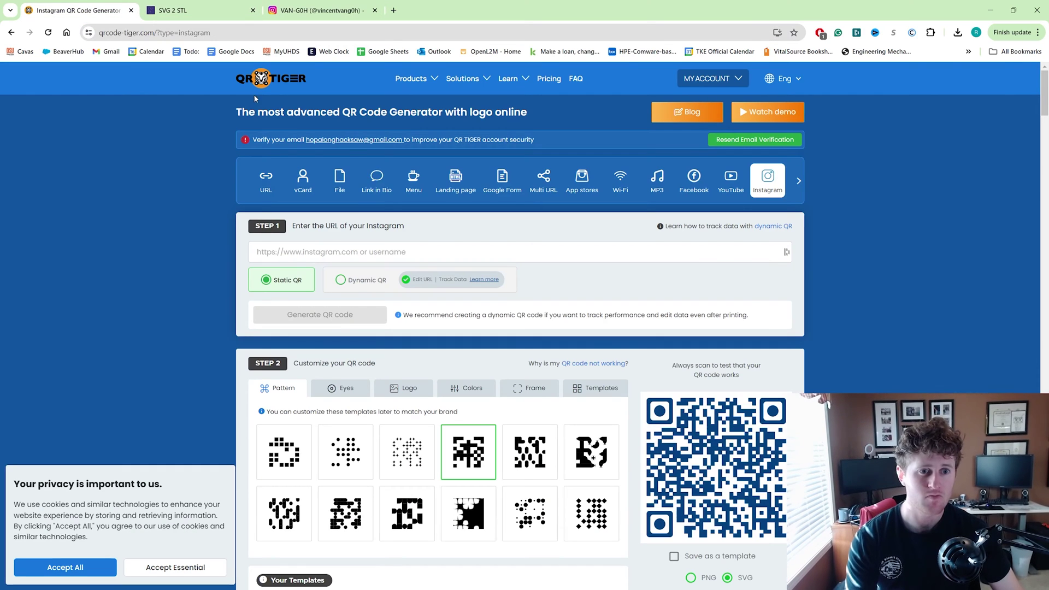
pyautogui.click(329, 251)
pyautogui.hotkey('ctrl', 'v')
pyautogui.scroll(-1, 468, 299)
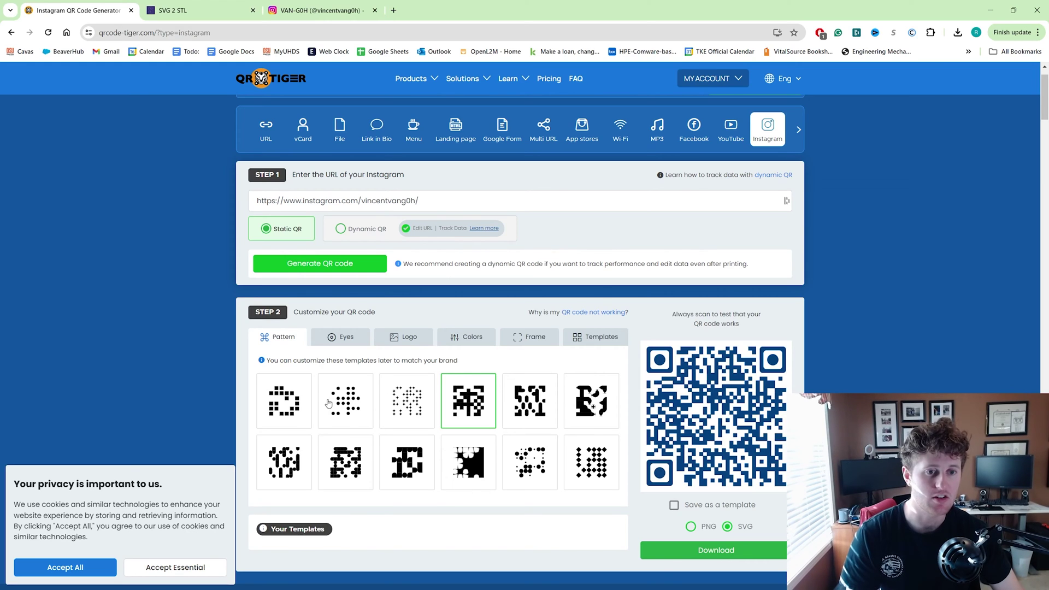
# Try the first and third patterns, dismiss the generate-first prompts, and generate the Instagram QR code
pyautogui.click(298, 411)
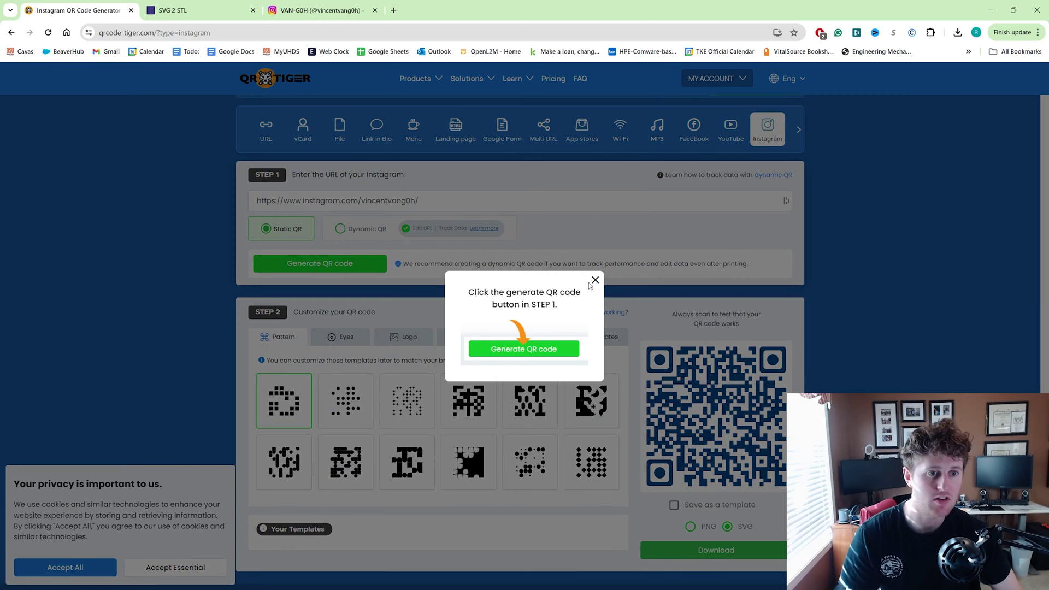
pyautogui.click(594, 280)
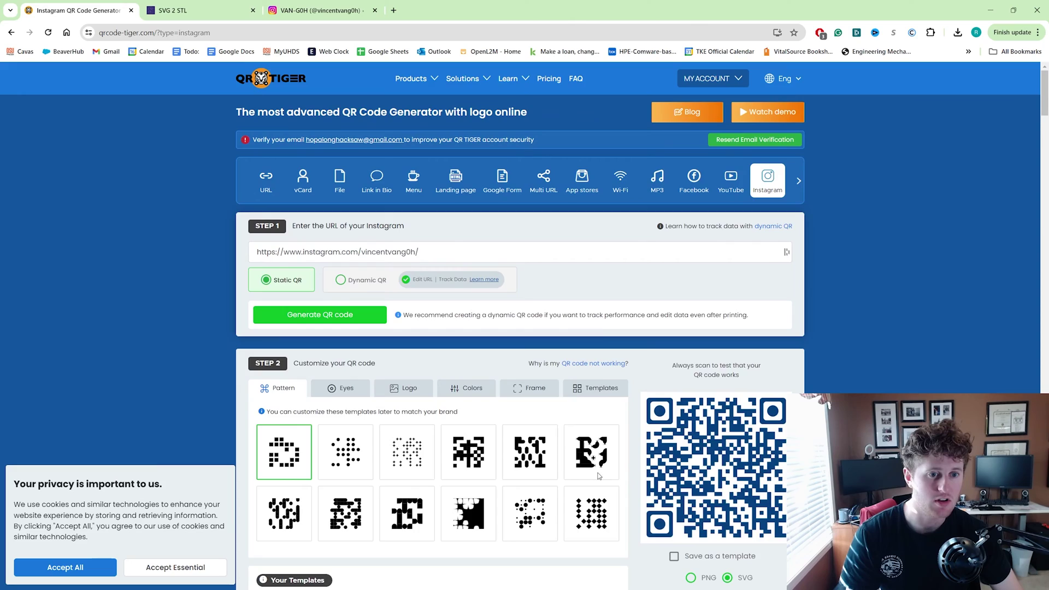
pyautogui.click(430, 459)
pyautogui.click(548, 337)
pyautogui.click(305, 461)
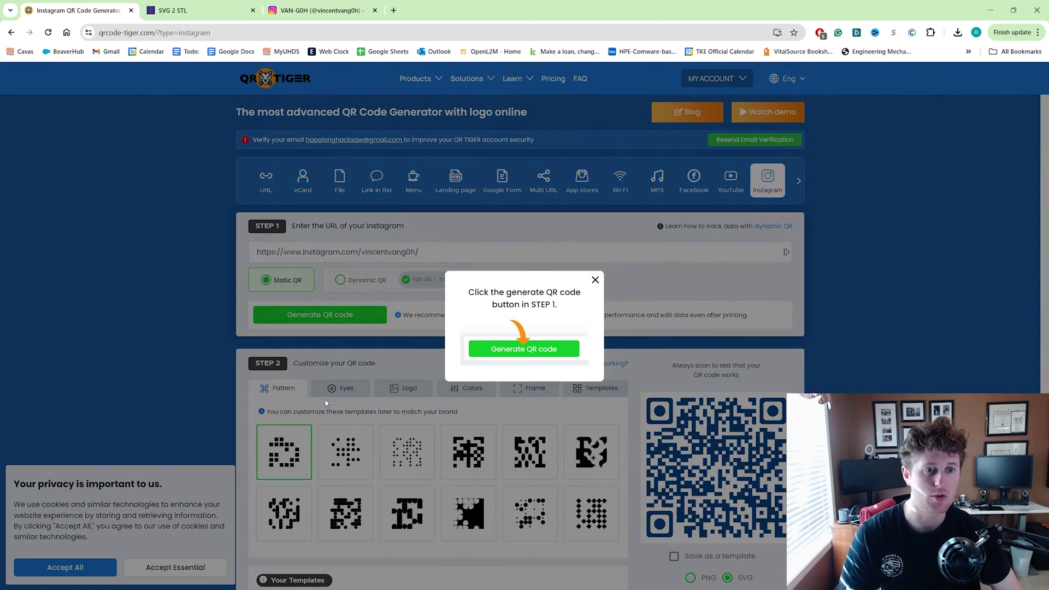
pyautogui.click(532, 329)
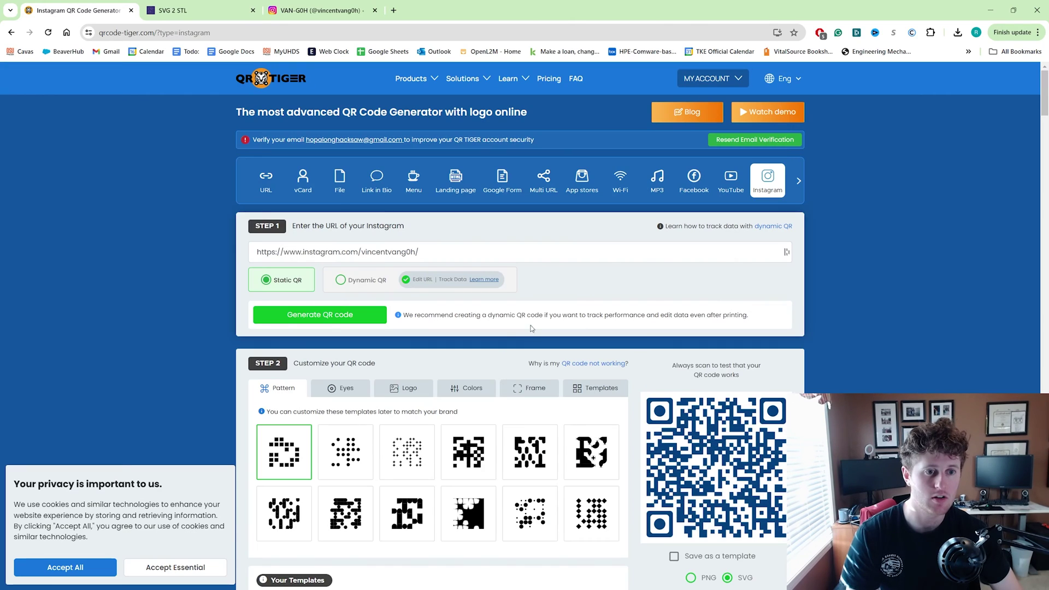
pyautogui.click(350, 323)
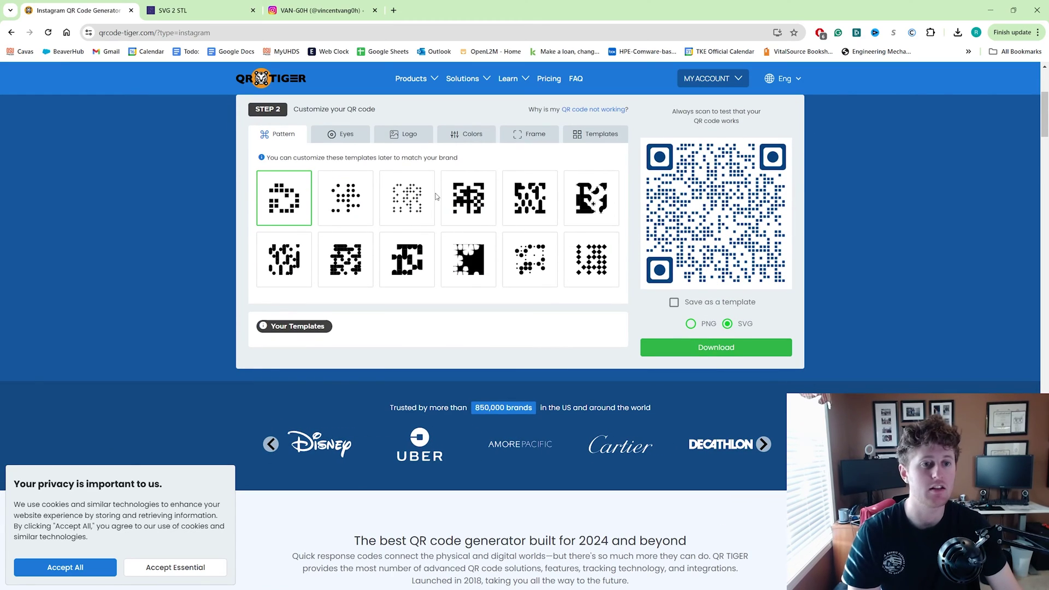
# Compare the fourth top-row square pattern with the last, fourth and fifth second-row patterns
pyautogui.click(459, 213)
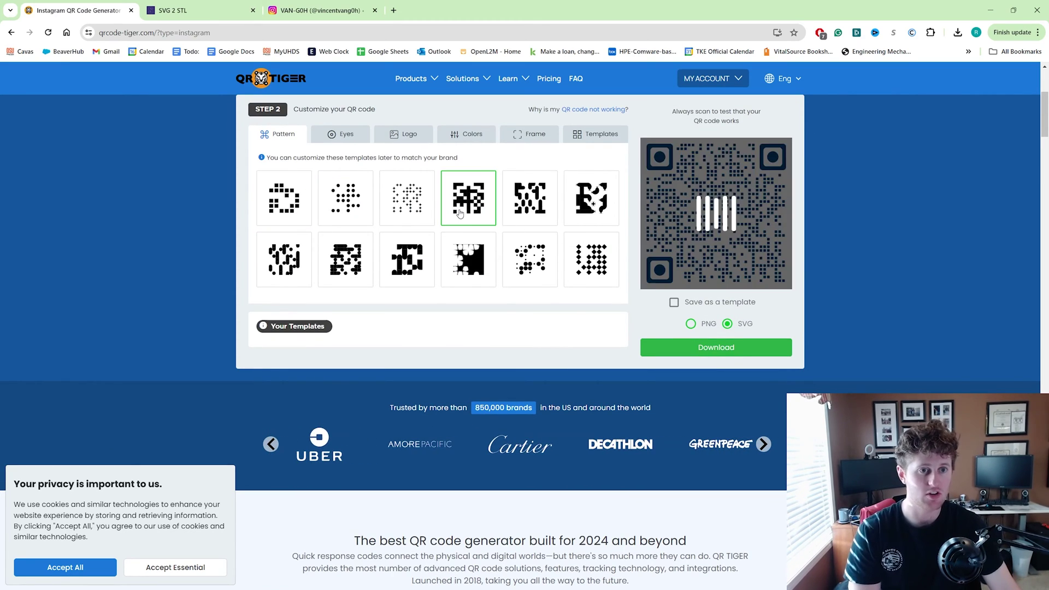
pyautogui.click(578, 253)
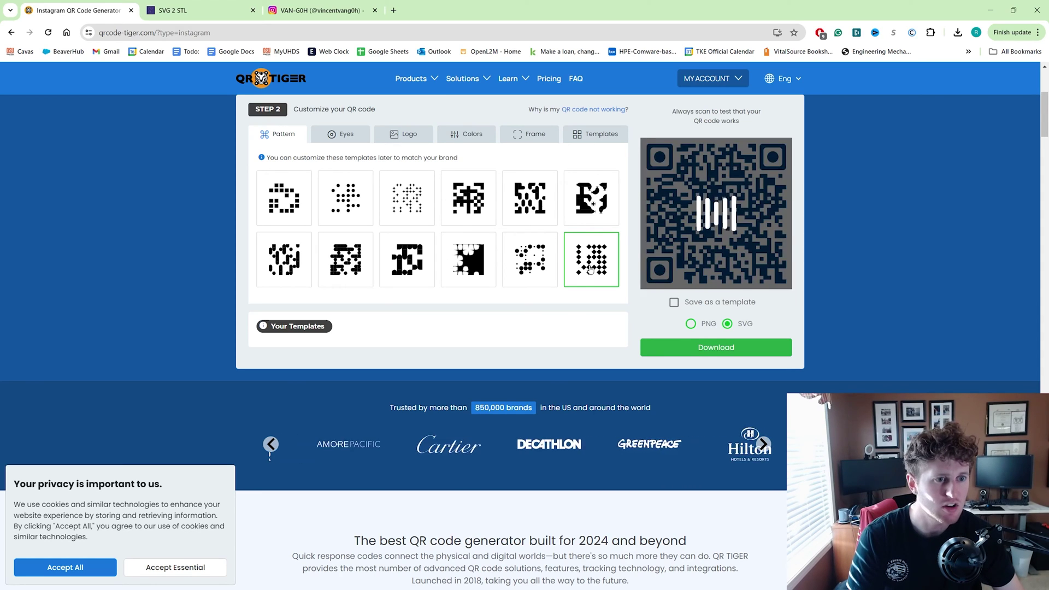
pyautogui.click(529, 276)
pyautogui.click(493, 277)
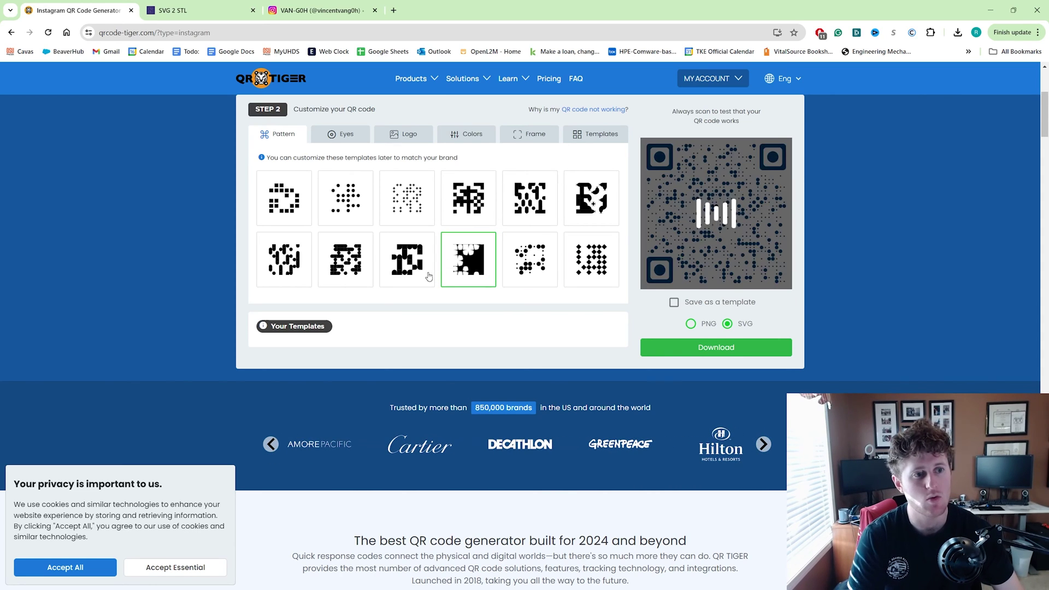
pyautogui.click(527, 272)
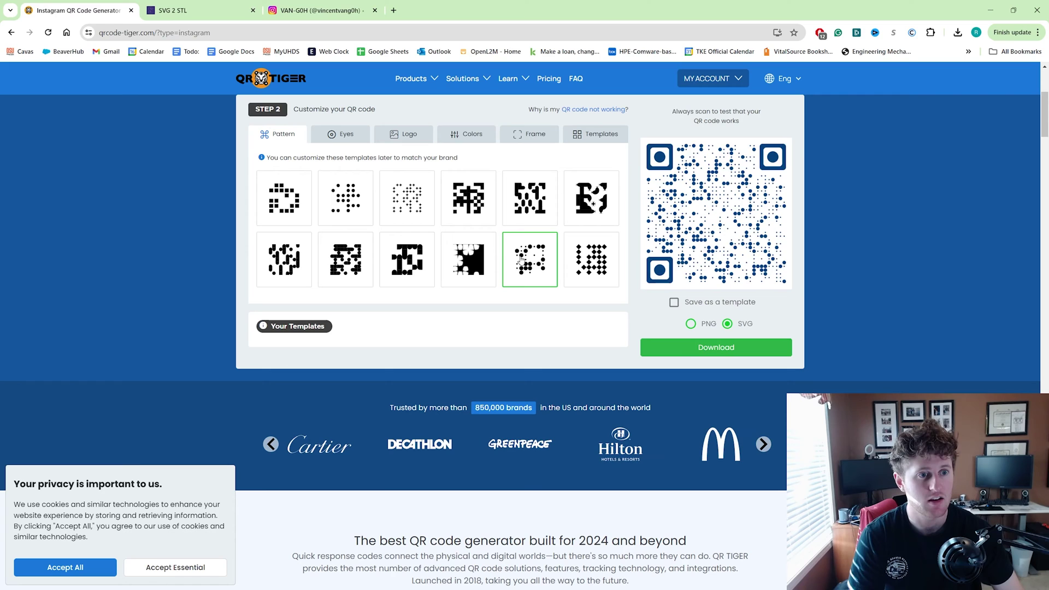
pyautogui.click(478, 261)
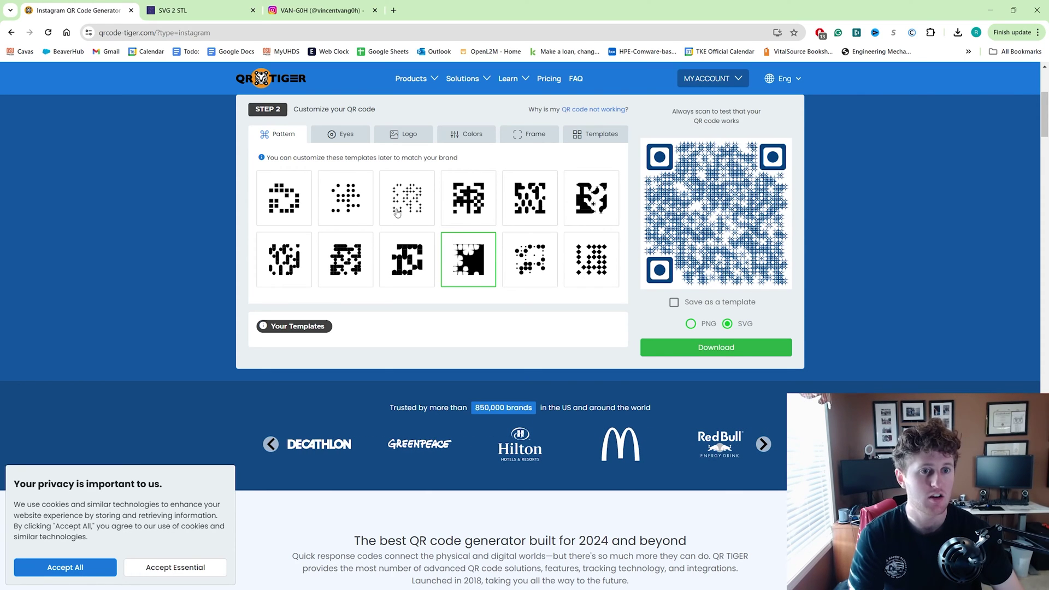
# Try other top-row and second-row patterns, settling on the fourth top-row square pattern
pyautogui.click(479, 209)
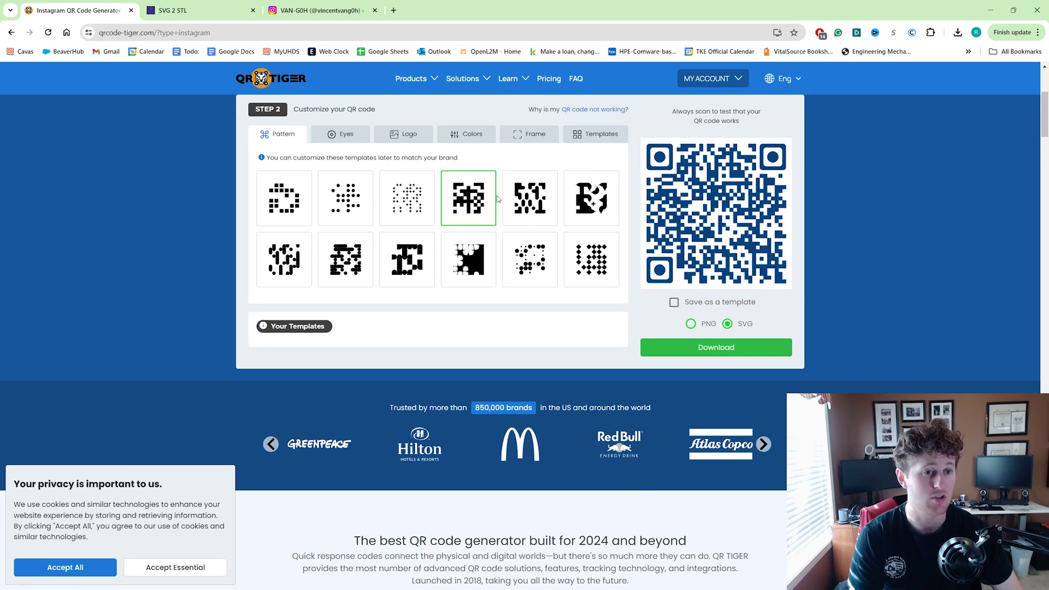
pyautogui.click(533, 201)
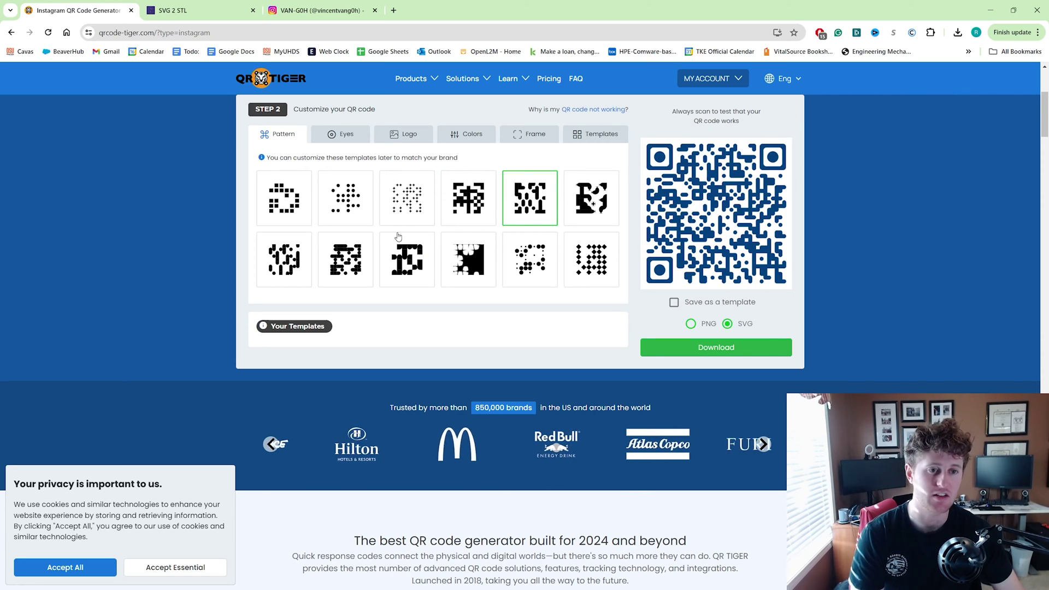
pyautogui.click(406, 199)
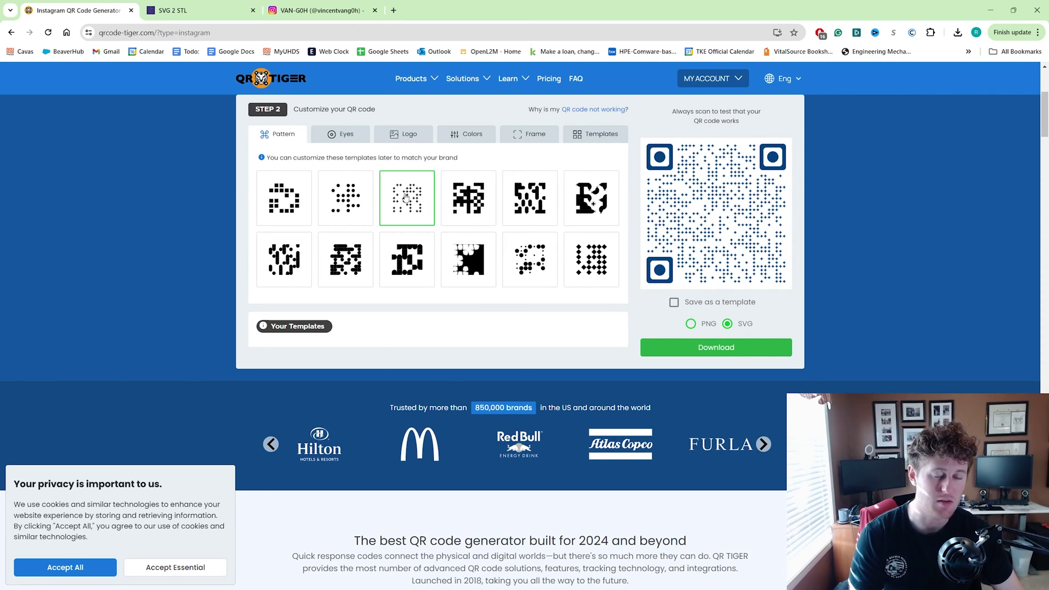
pyautogui.click(346, 198)
pyautogui.click(281, 262)
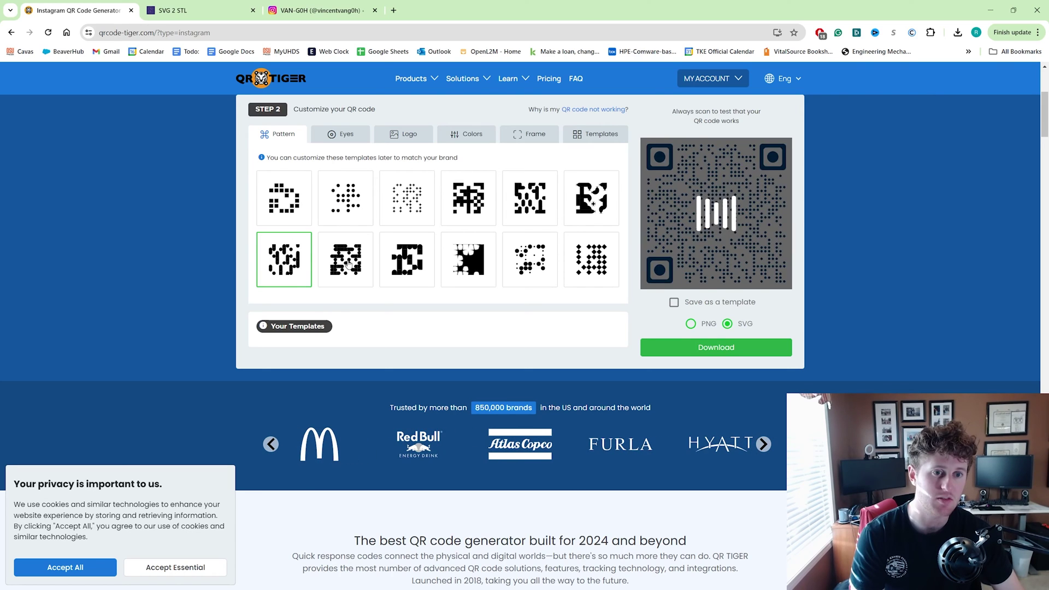
pyautogui.click(347, 263)
pyautogui.click(468, 200)
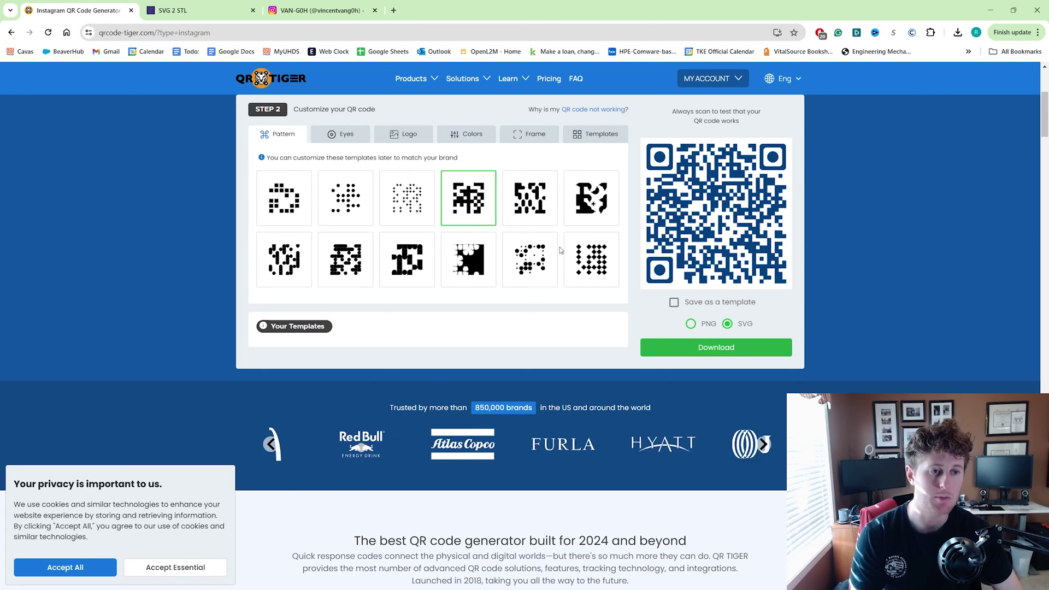
# Download the QR code as qr_code (2).svg and go to the SVG 2 STL converter
pyautogui.scroll(2, 696, 347)
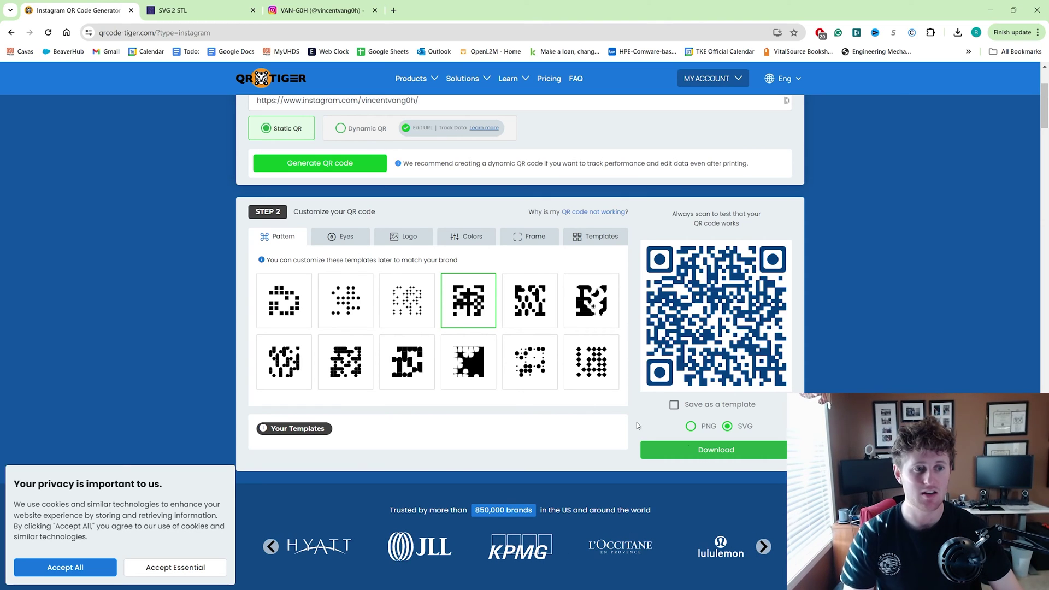
pyautogui.click(711, 457)
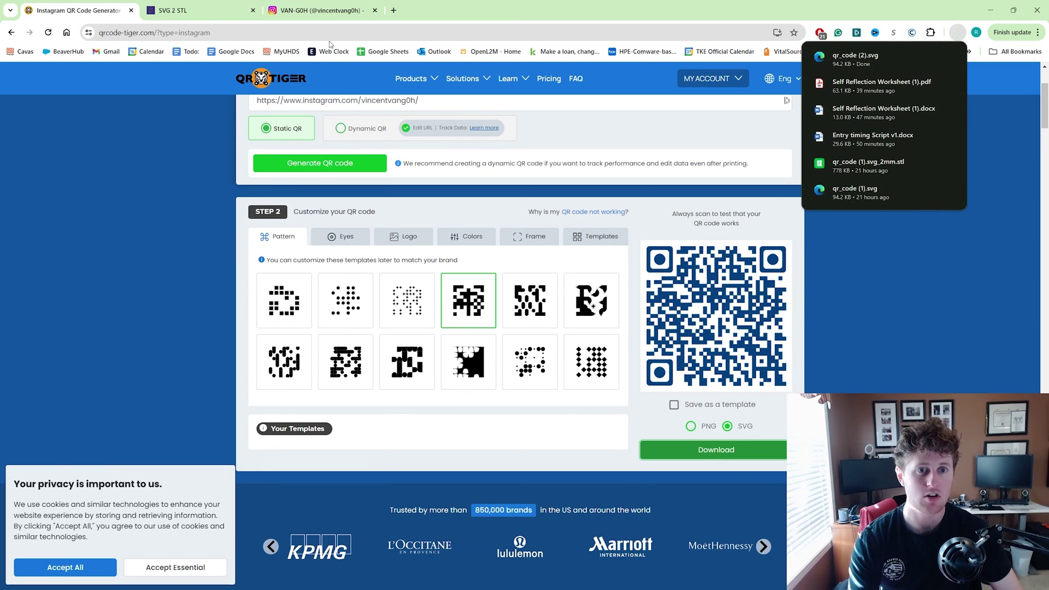
pyautogui.click(189, 11)
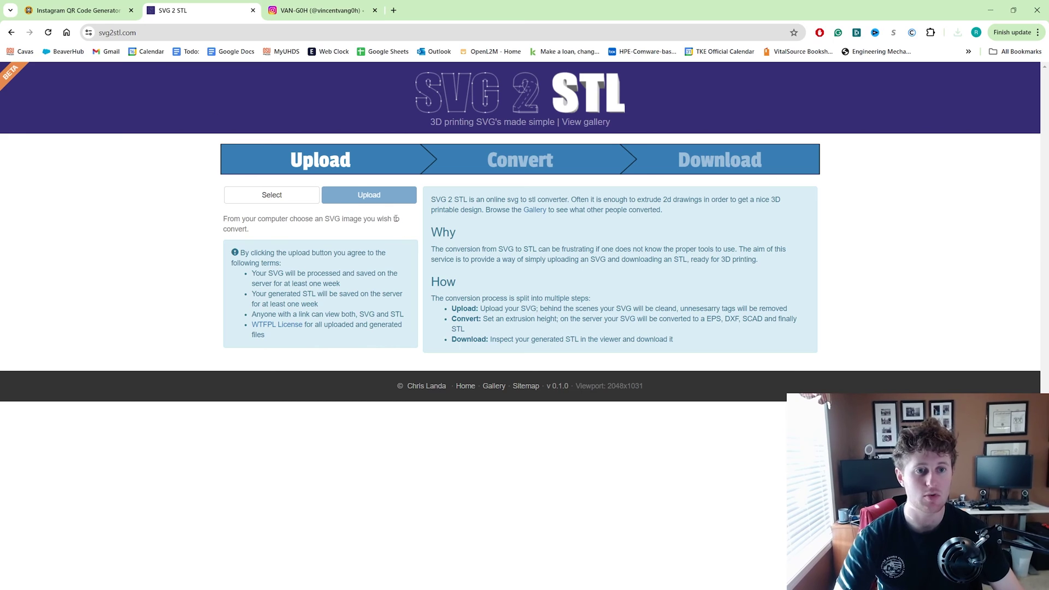
# Upload qr_code (1).svg from Downloads to the SVG 2 STL converter
pyautogui.click(282, 196)
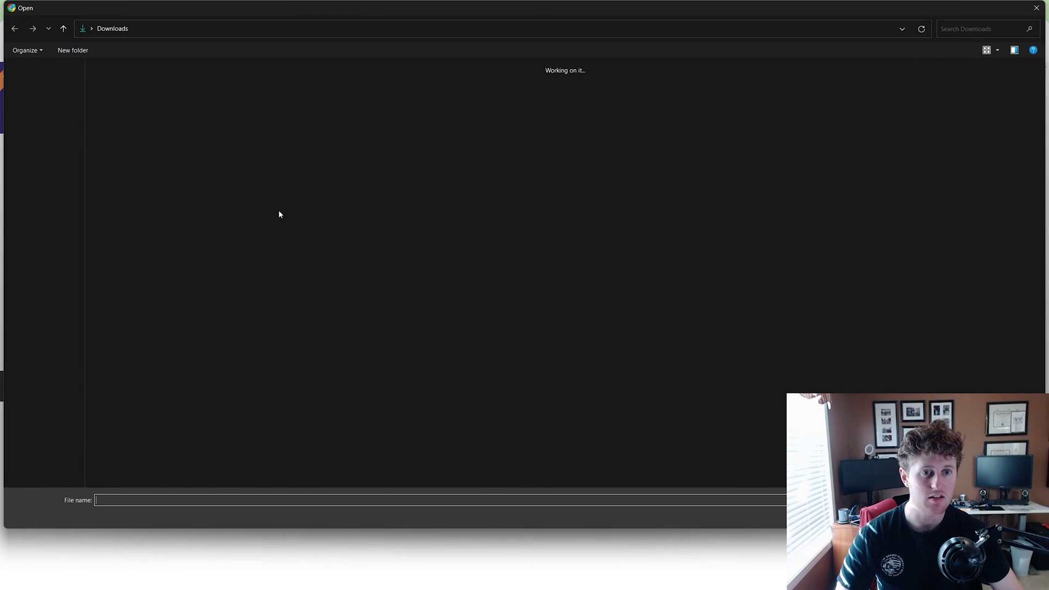
pyautogui.click(191, 85)
pyautogui.press('Down')
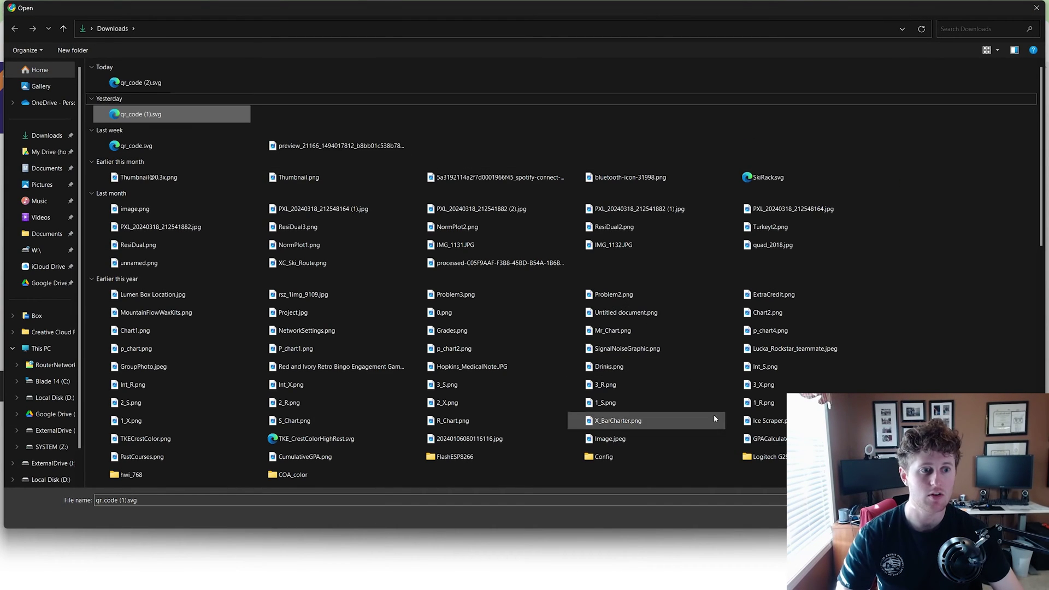
pyautogui.press('Return')
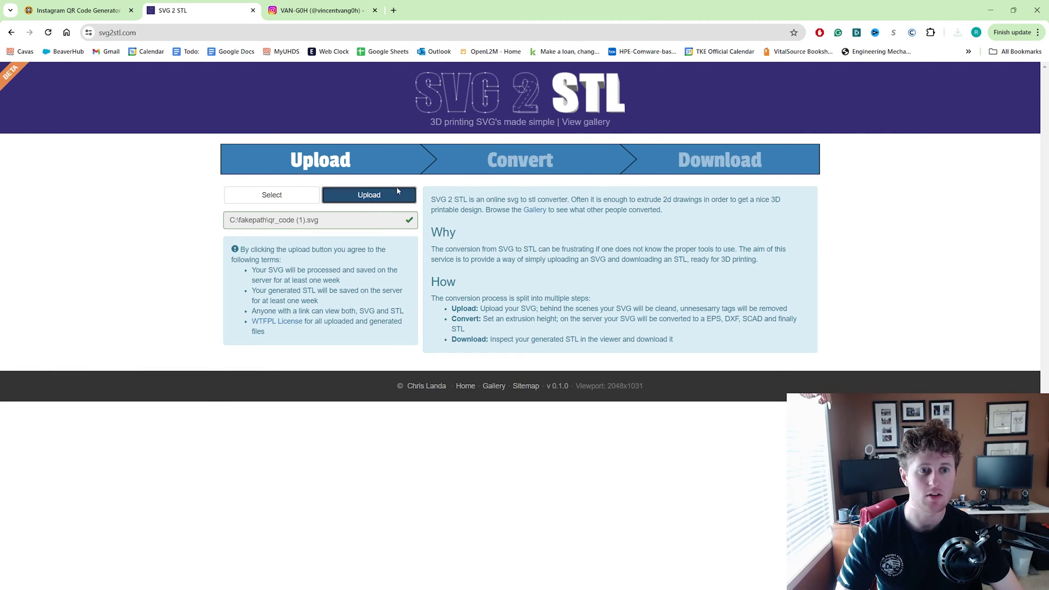
pyautogui.click(398, 195)
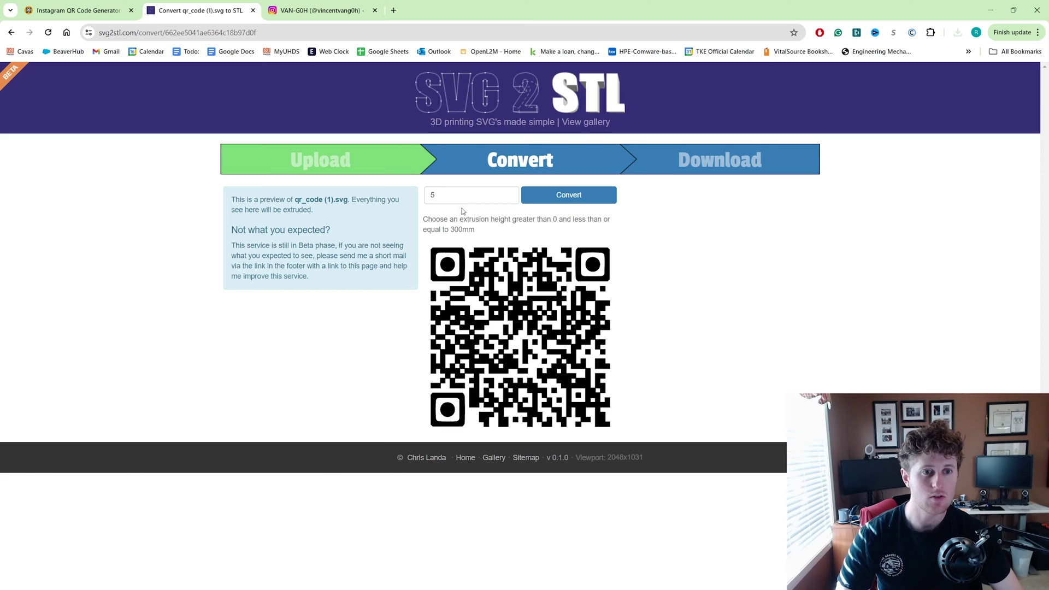
pyautogui.click(502, 340)
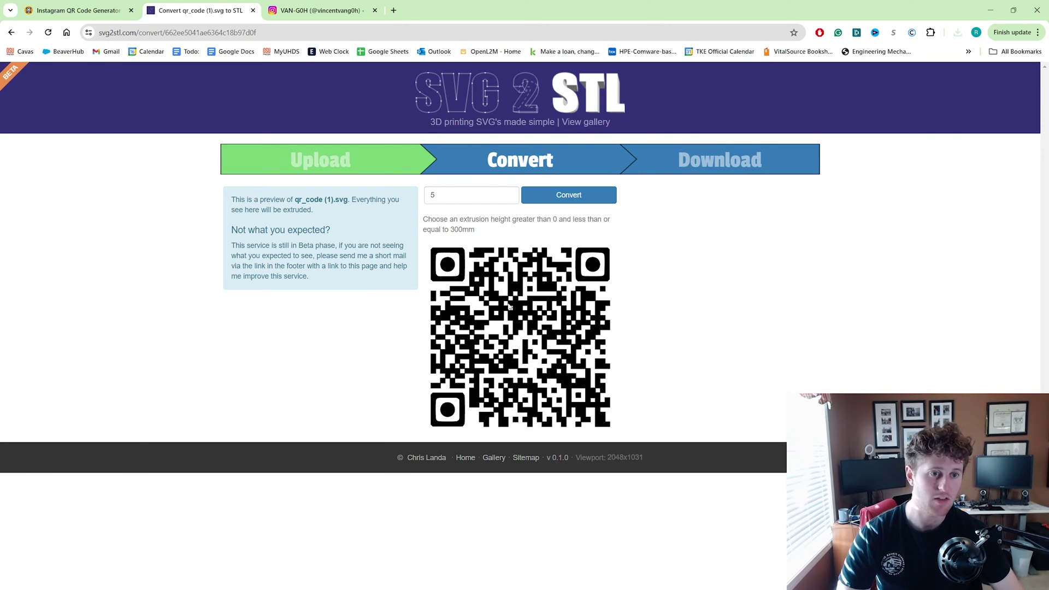
# Change the extrusion height from 5 to 2 mm and convert the SVG to STL
pyautogui.click(448, 203)
pyautogui.press('BackSpace')
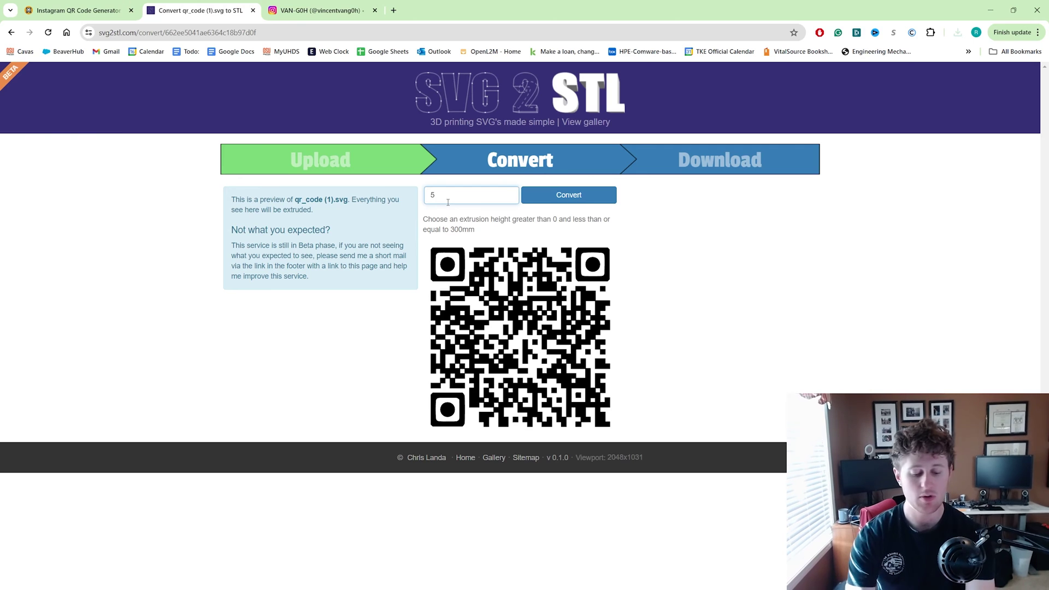
pyautogui.write('2')
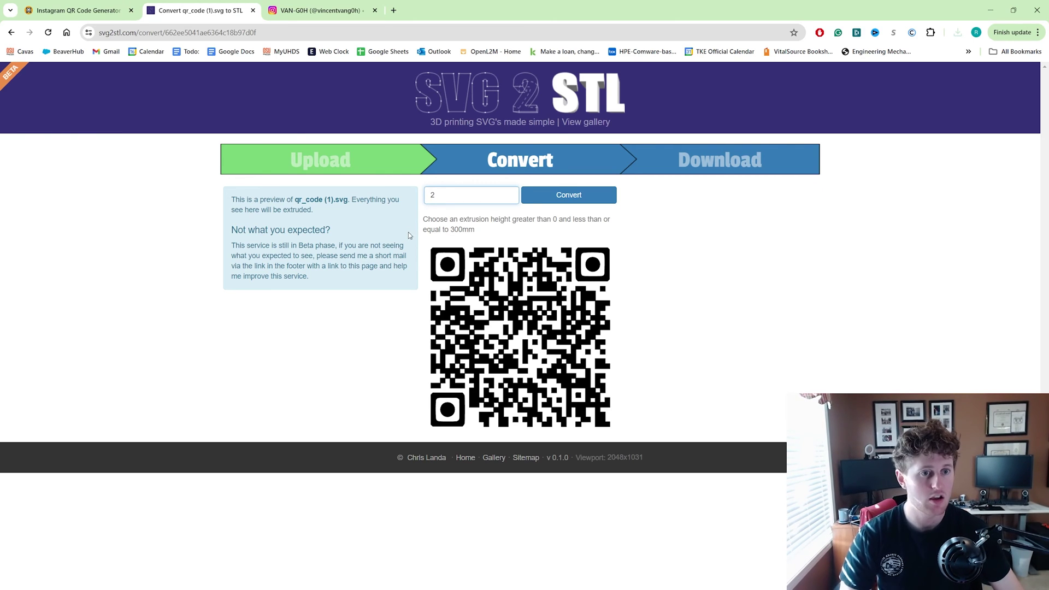
pyautogui.click(536, 201)
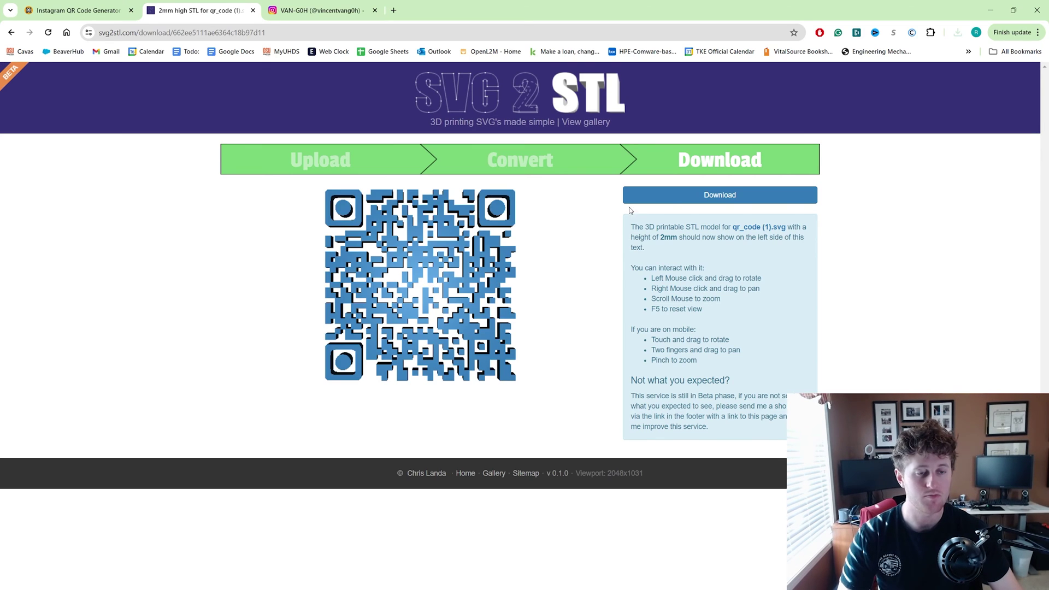
# Download the generated STL as qr_code (1).svg_2mm (1).stl
pyautogui.click(726, 206)
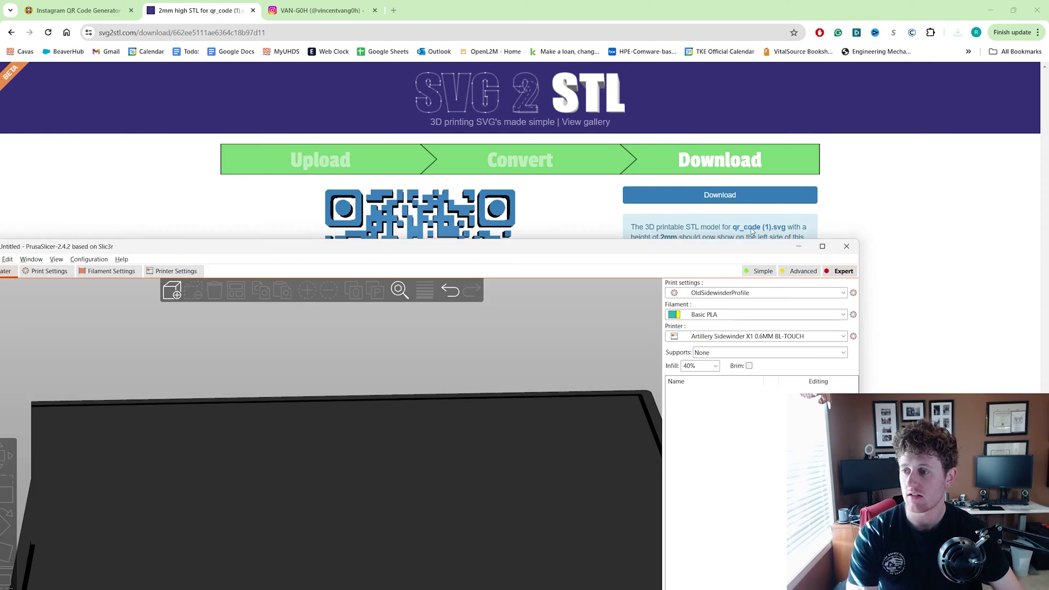
# Maximize PrusaSlicer and tilt the empty bed to a more top-down view
pyautogui.doubleClick(710, 291)
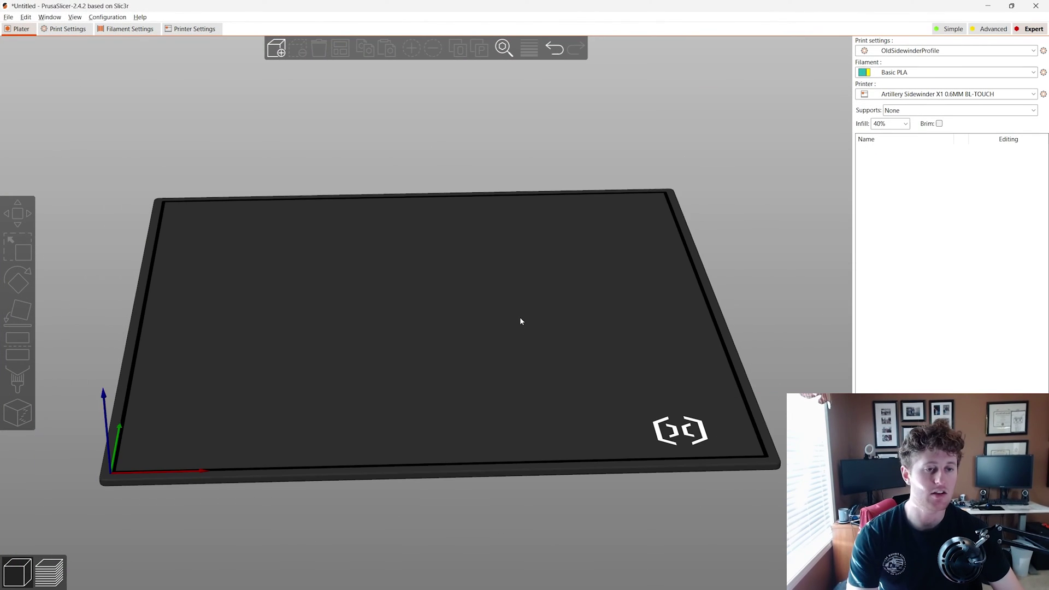
pyautogui.moveTo(520, 321); pyautogui.dragTo(524, 326)
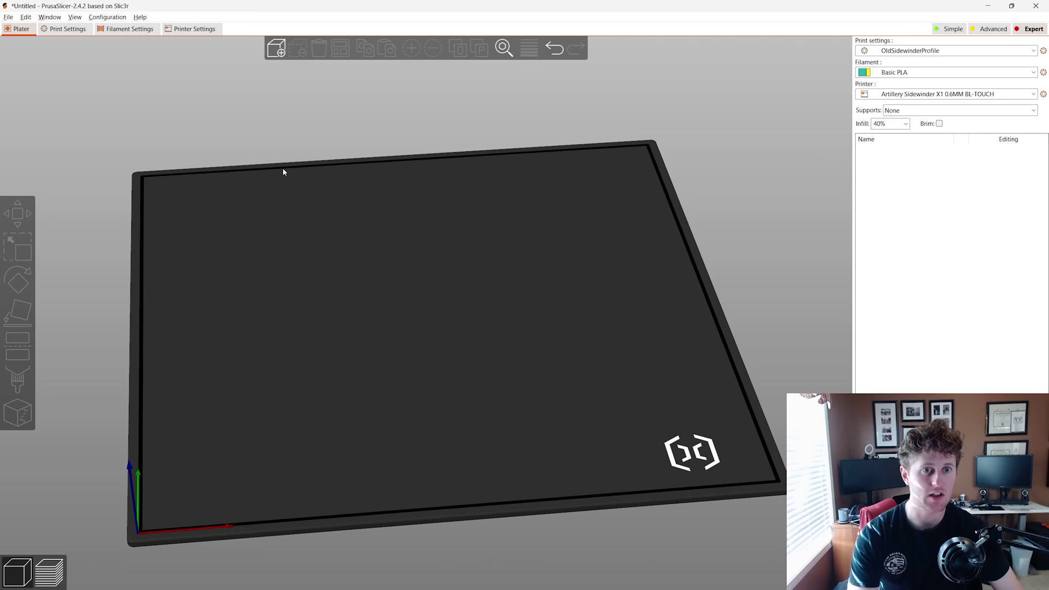
# Import qr_code (1).svg_2mm (1).stl onto the bed and view it from nearly straight above
pyautogui.click(274, 53)
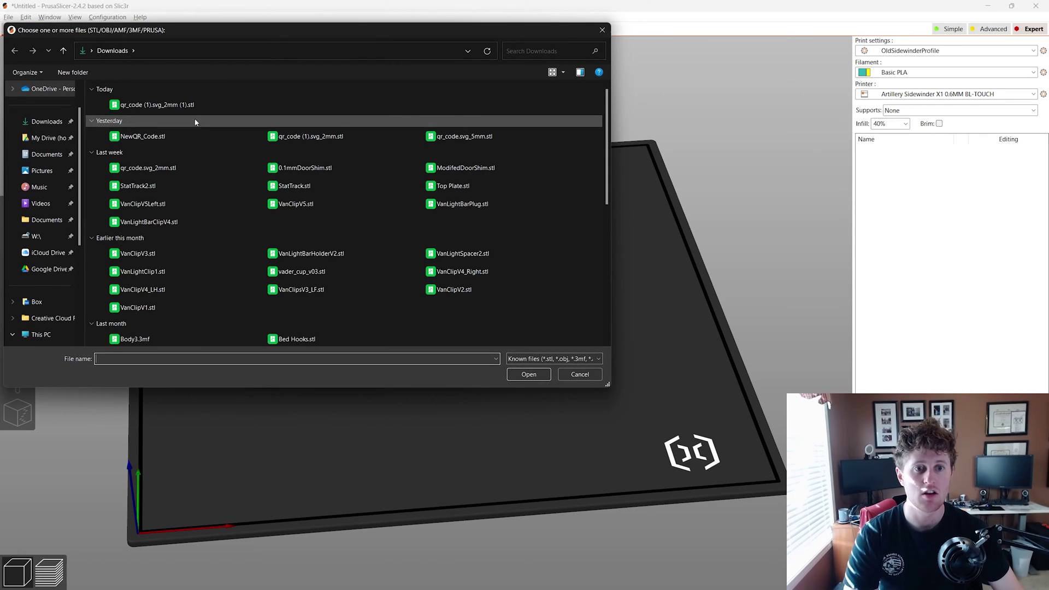
pyautogui.click(189, 108)
pyautogui.click(521, 378)
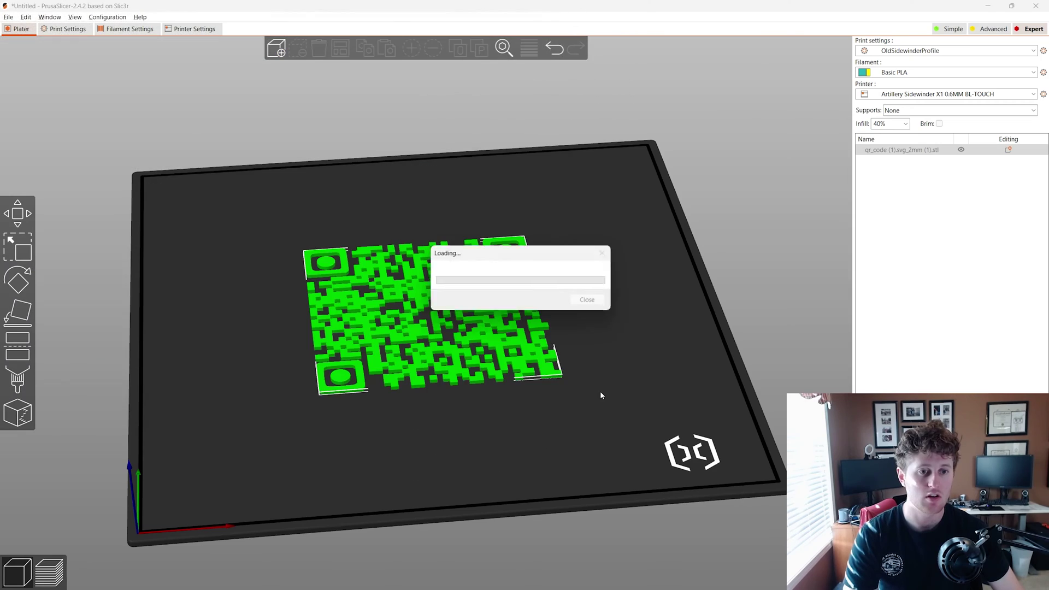
pyautogui.scroll(5, 568, 431)
pyautogui.press('3')
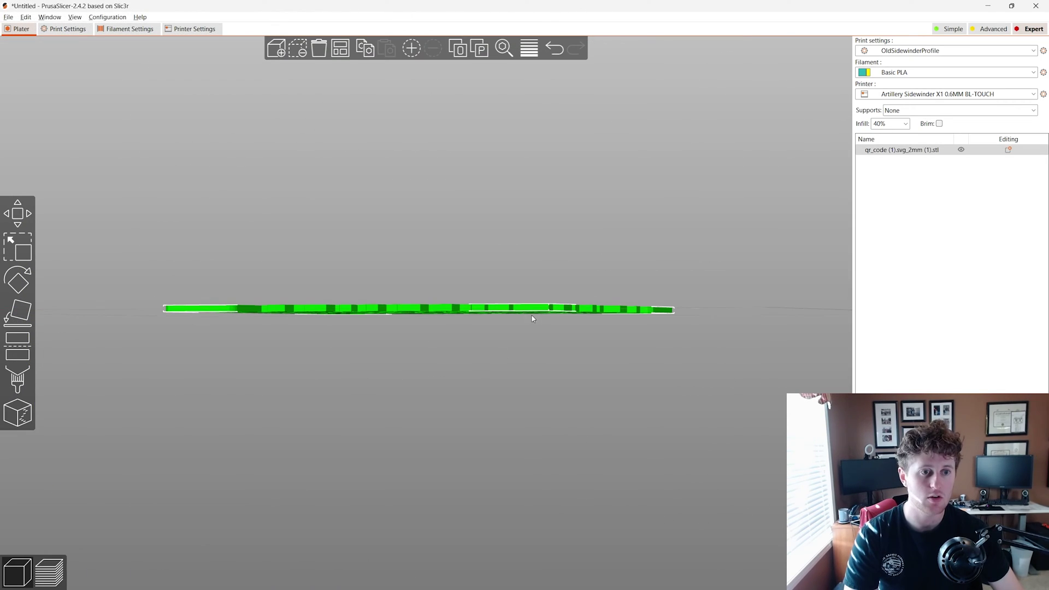
pyautogui.moveTo(653, 361); pyautogui.dragTo(679, 314)
pyautogui.scroll(4, 377, 433)
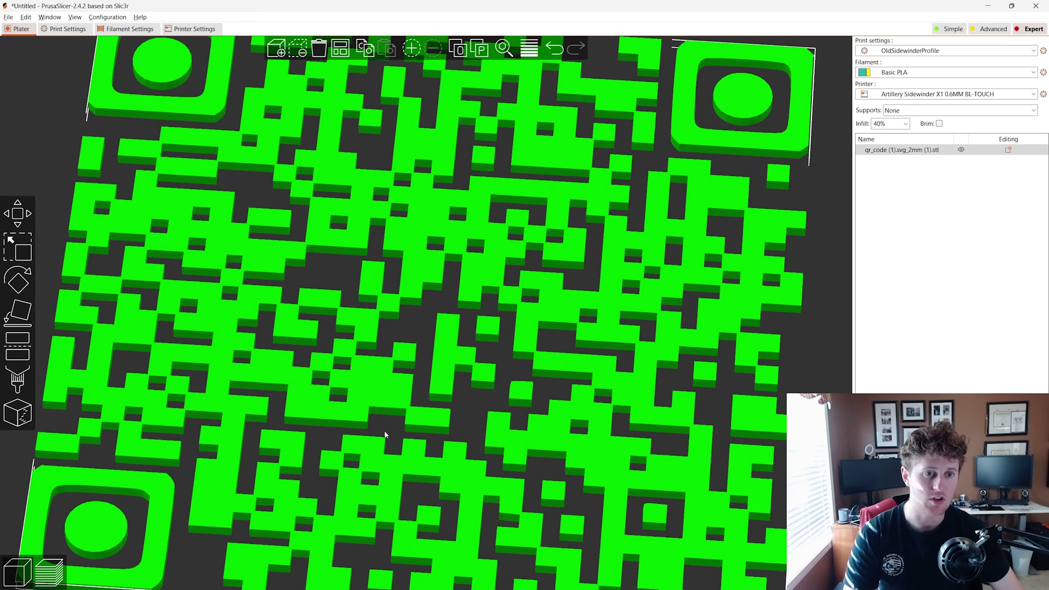
pyautogui.scroll(-6, 491, 329)
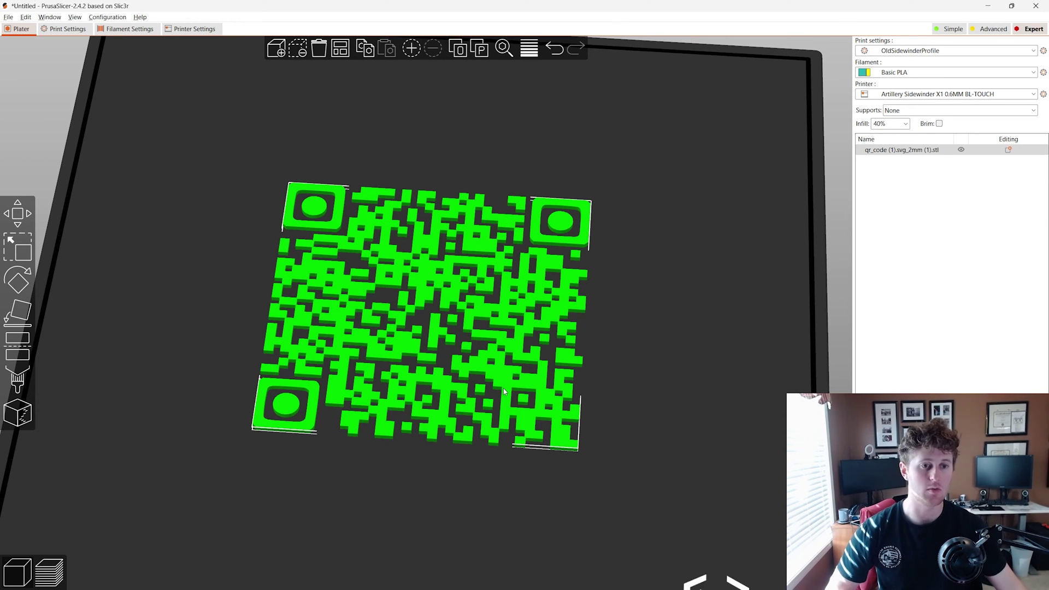
pyautogui.scroll(-5, 503, 388)
pyautogui.moveTo(503, 388)
pyautogui.mouseDown()
pyautogui.moveTo(501, 435)
pyautogui.moveTo(501, 391)
pyautogui.mouseUp()
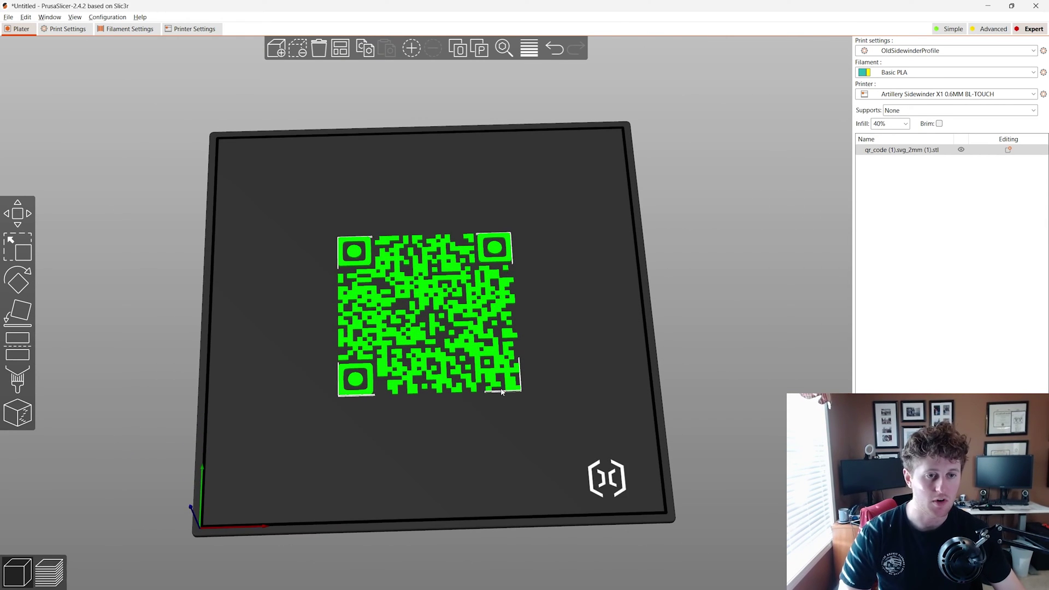
# Add a 30 mm box part to the QR object, centre it on the code and sink it into the plate
pyautogui.rightClick(479, 359)
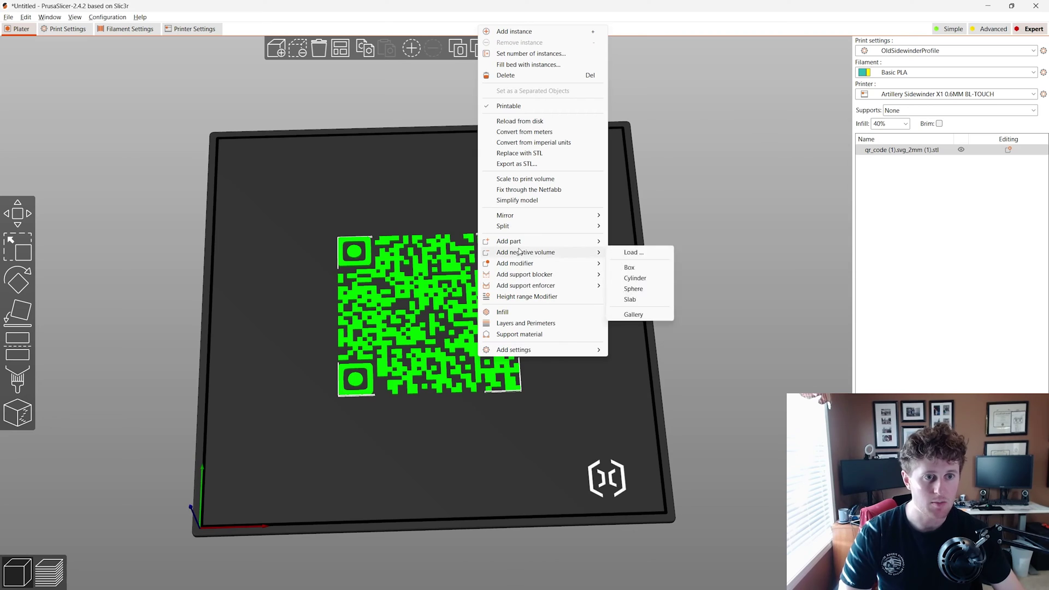
pyautogui.moveTo(523, 244)
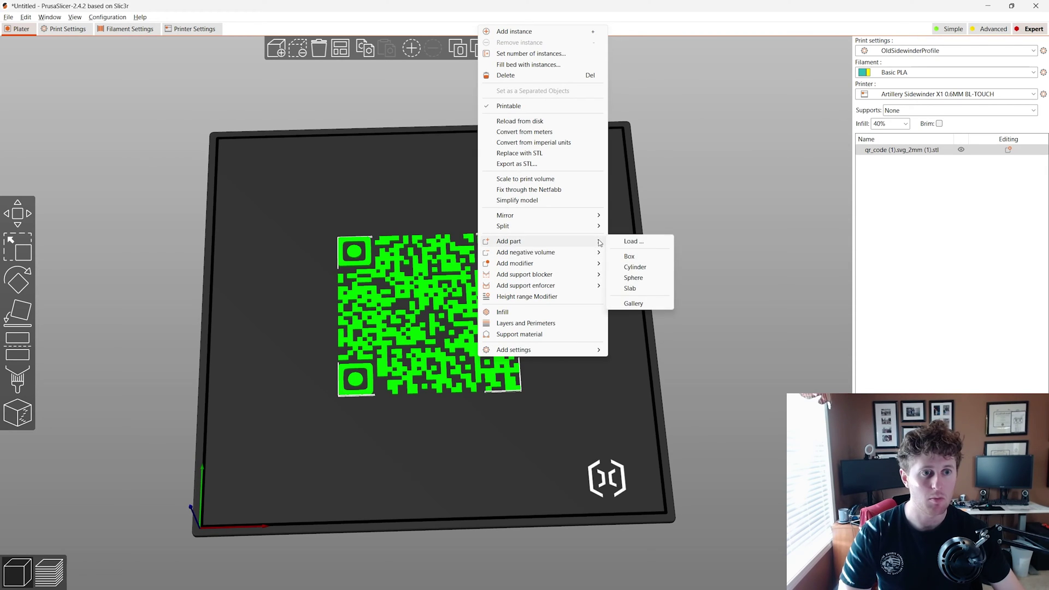
pyautogui.click(628, 256)
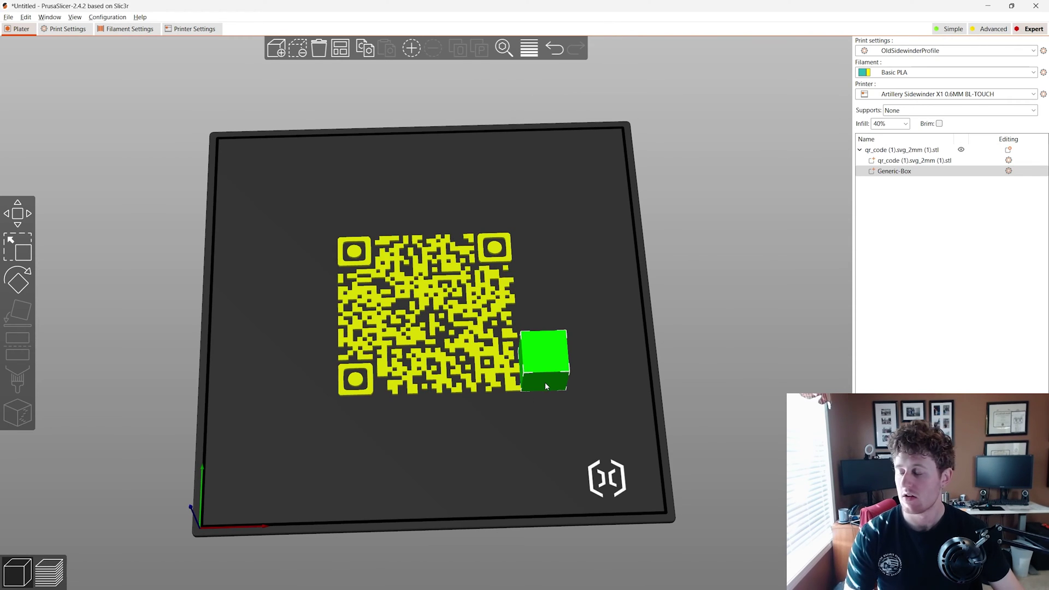
pyautogui.moveTo(567, 363); pyautogui.dragTo(426, 297)
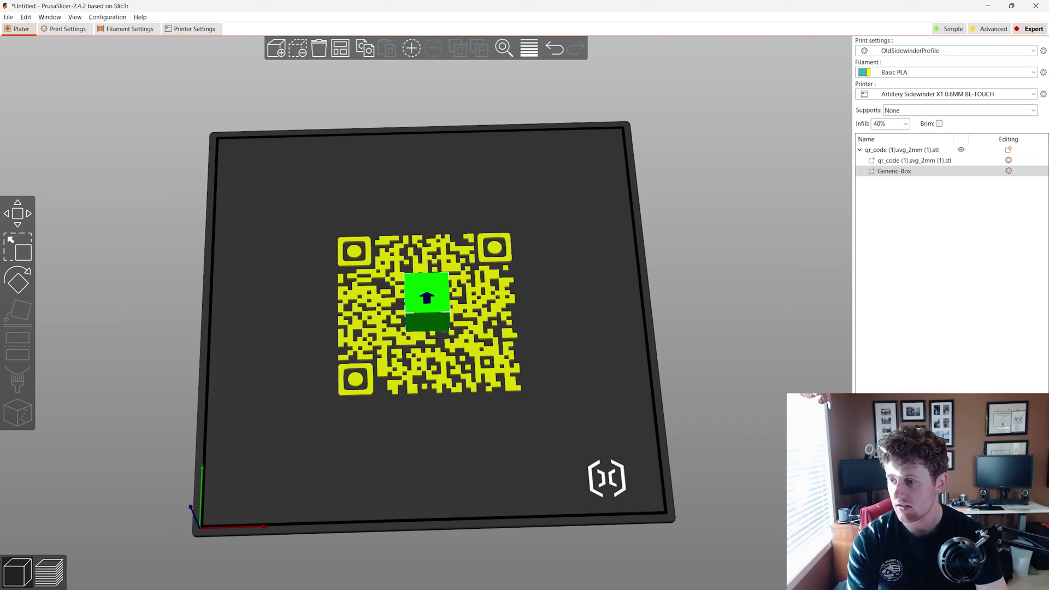
pyautogui.moveTo(426, 298); pyautogui.dragTo(427, 299)
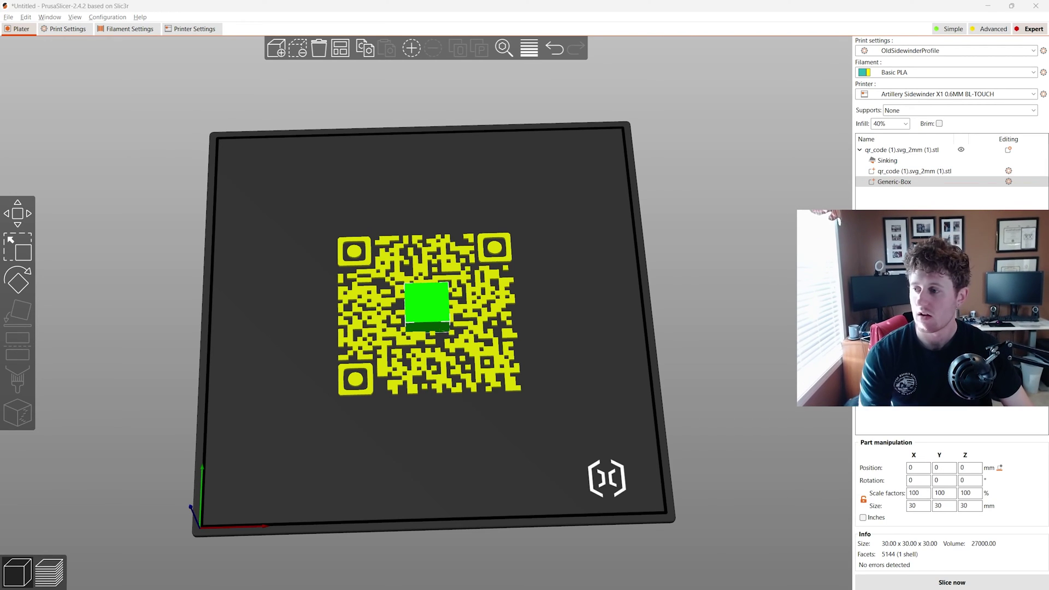
pyautogui.click(942, 468)
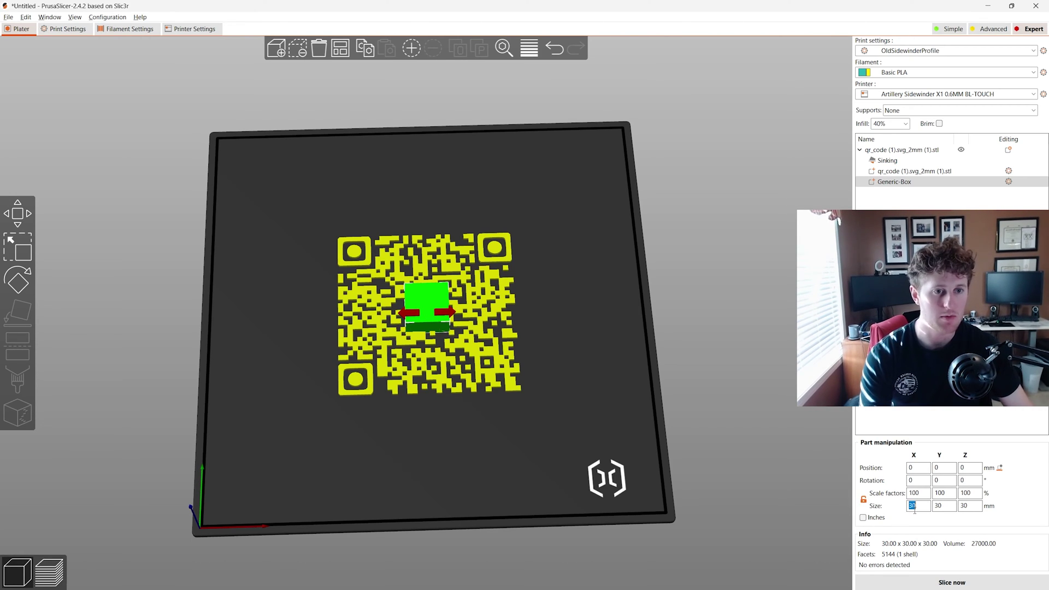
# Enter 120 mm for the qr_code part's X and Y sizes, scaling it uniformly to 98.38%
pyautogui.click(462, 386)
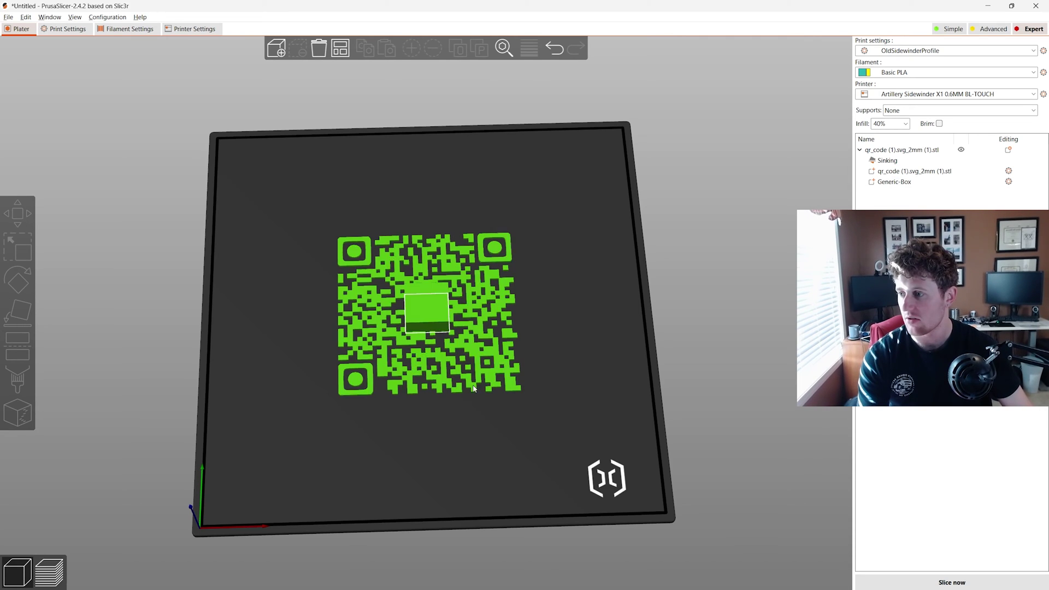
pyautogui.click(922, 171)
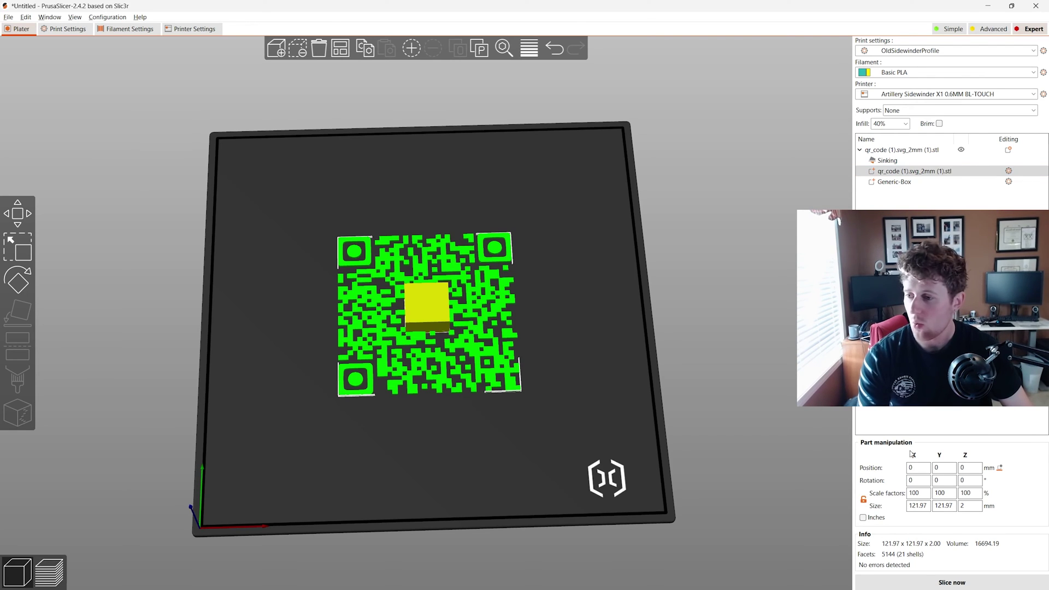
pyautogui.click(917, 505)
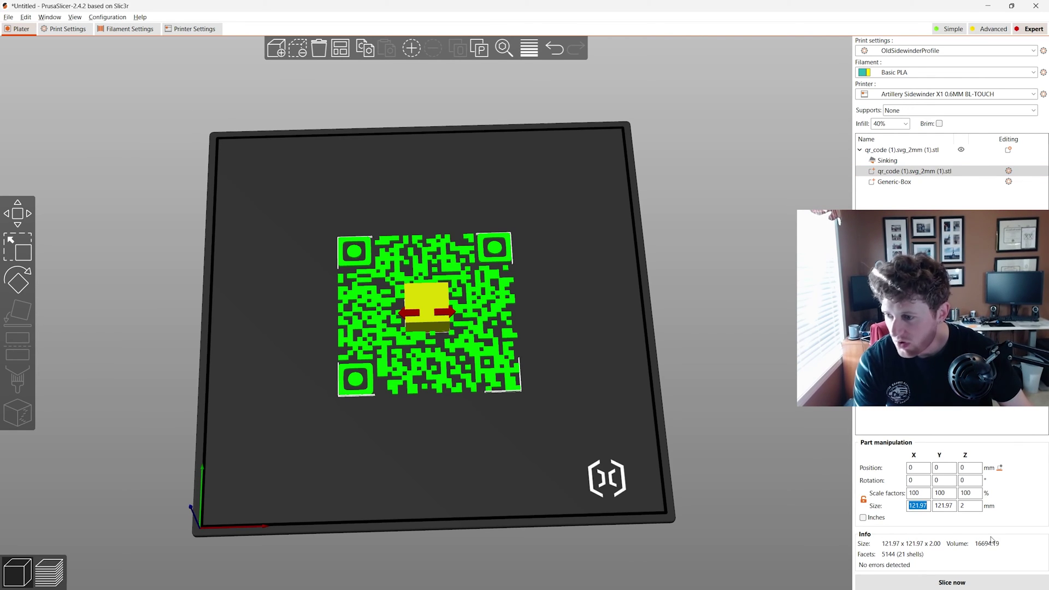
pyautogui.write('120')
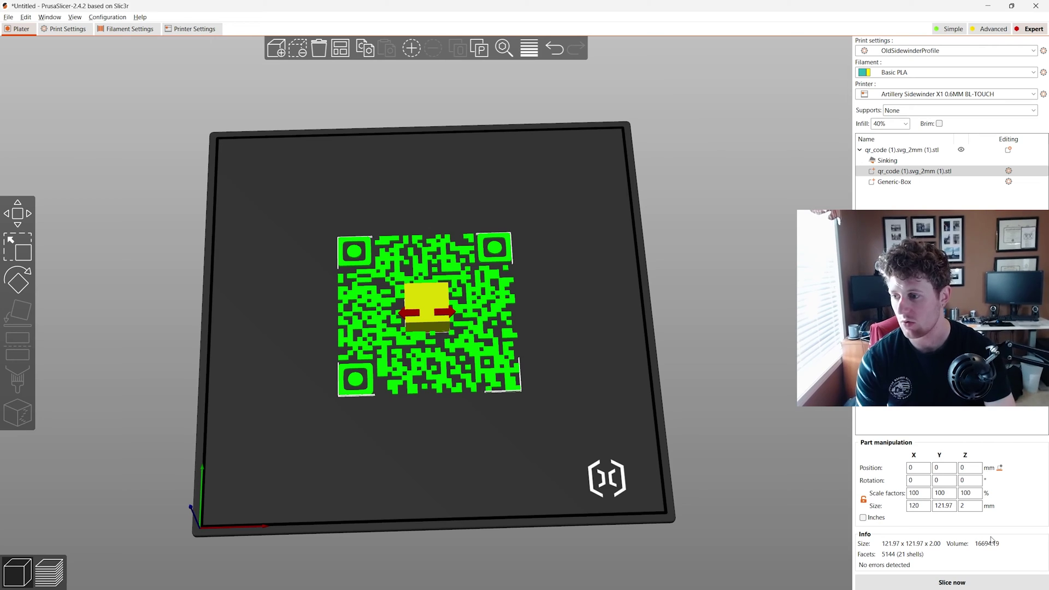
pyautogui.press('Return')
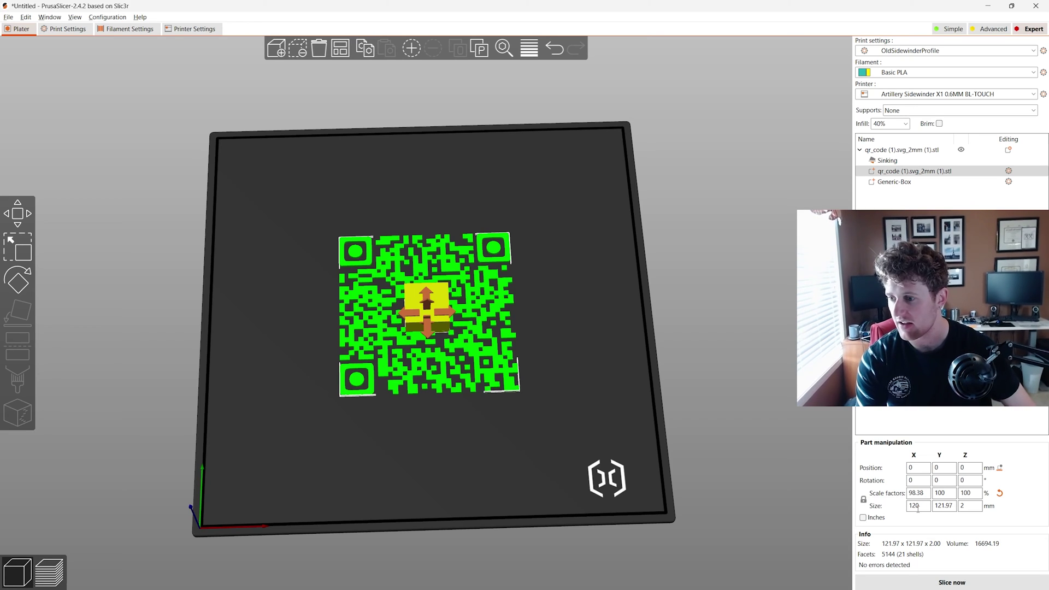
pyautogui.doubleClick(943, 506)
pyautogui.write('120')
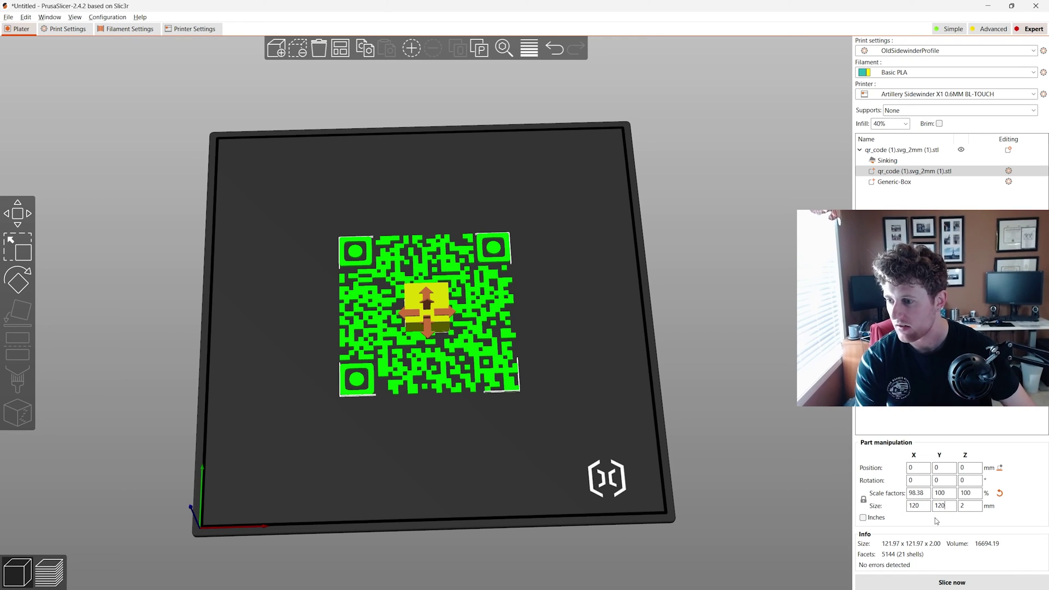
pyautogui.press('Tab')
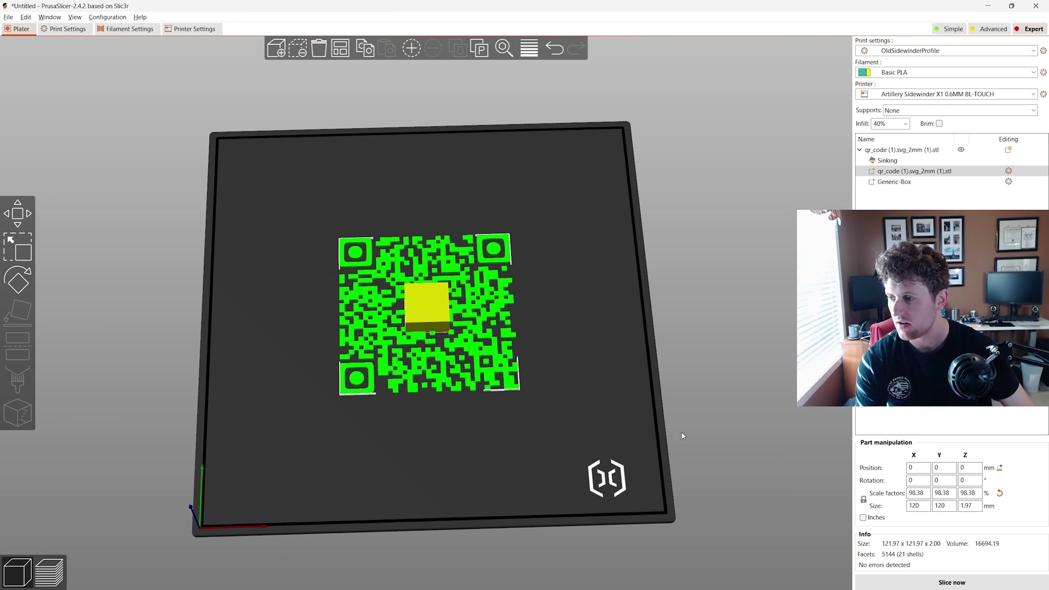
# Unlock the Generic-Box scale lock and set its X and Y size to 120 mm
pyautogui.click(913, 185)
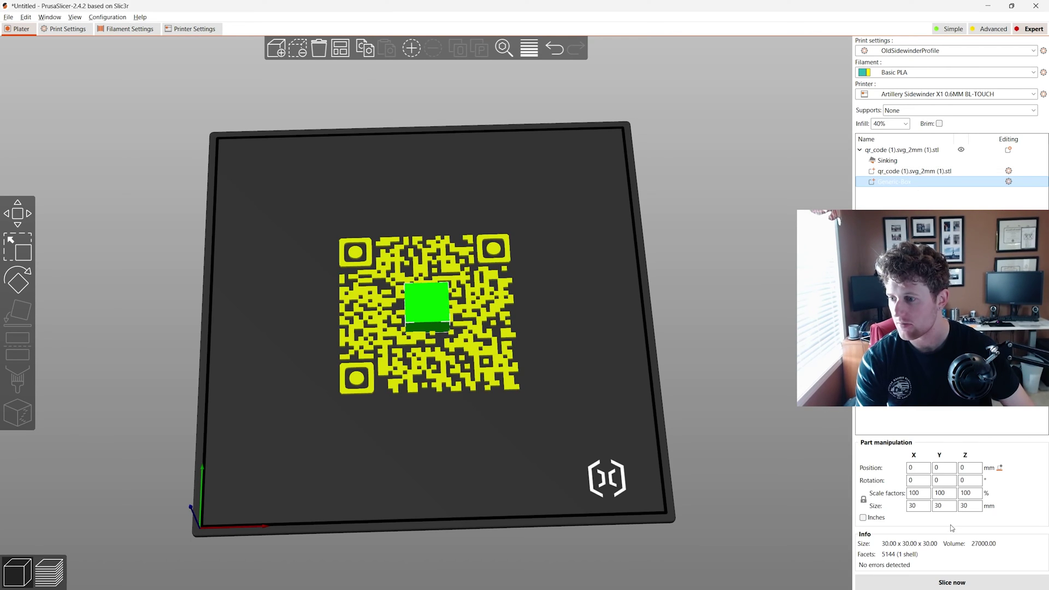
pyautogui.click(863, 499)
pyautogui.doubleClick(917, 505)
pyautogui.write('120')
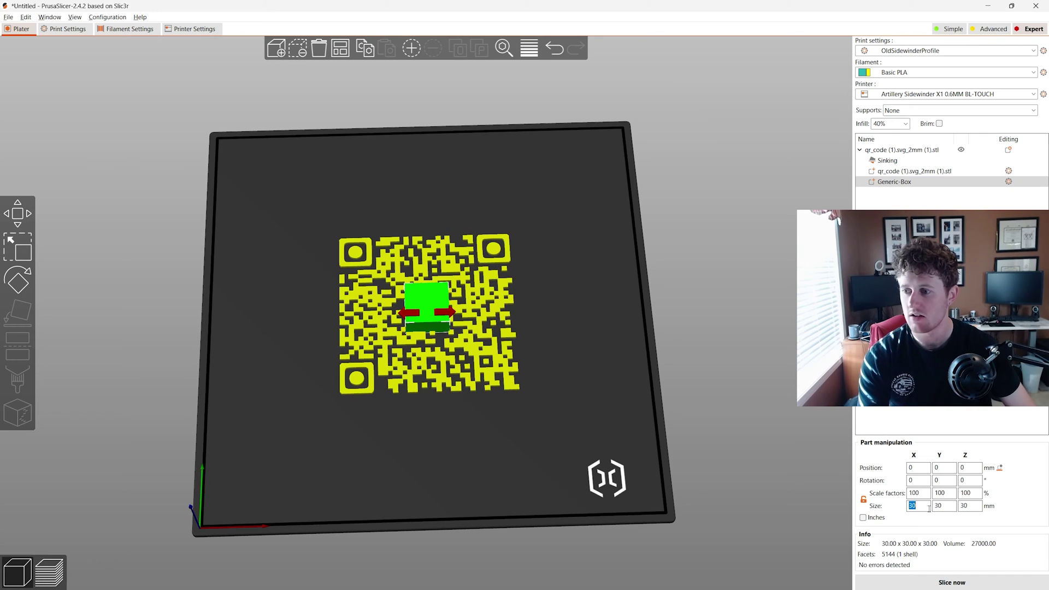
pyautogui.click(942, 505)
pyautogui.doubleClick(942, 505)
pyautogui.write('120')
pyautogui.press('Return')
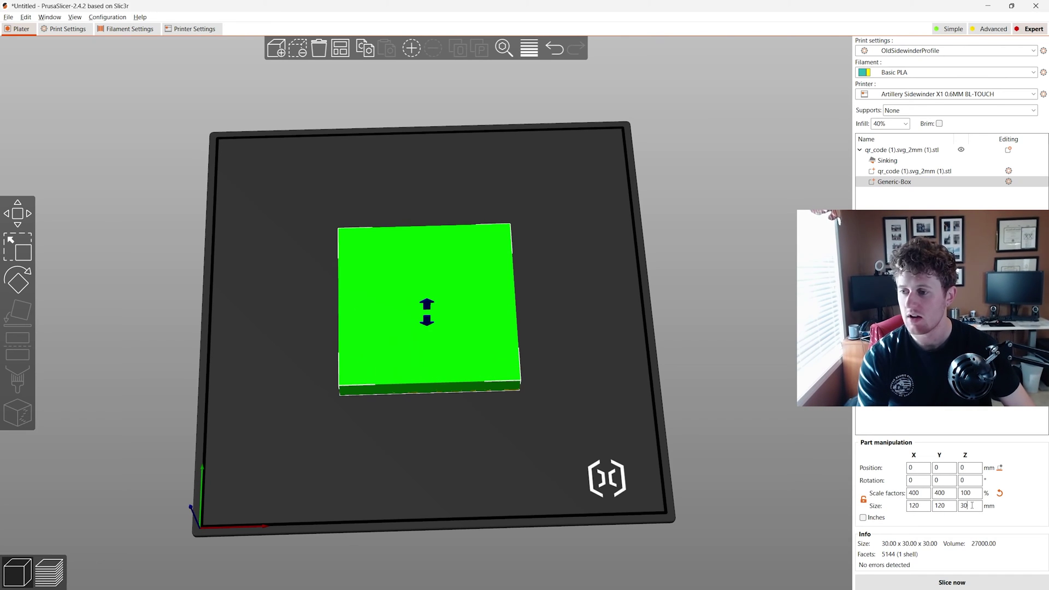
# Reduce the box's height from 30 mm to 2 mm, making a flat base slab
pyautogui.moveTo(647, 465); pyautogui.dragTo(651, 390)
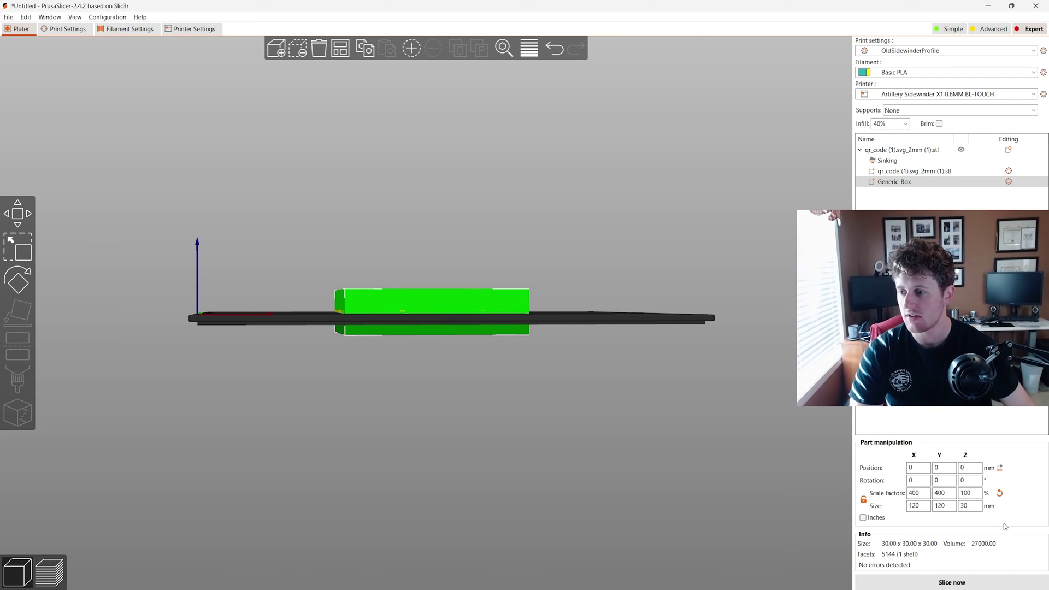
pyautogui.click(975, 506)
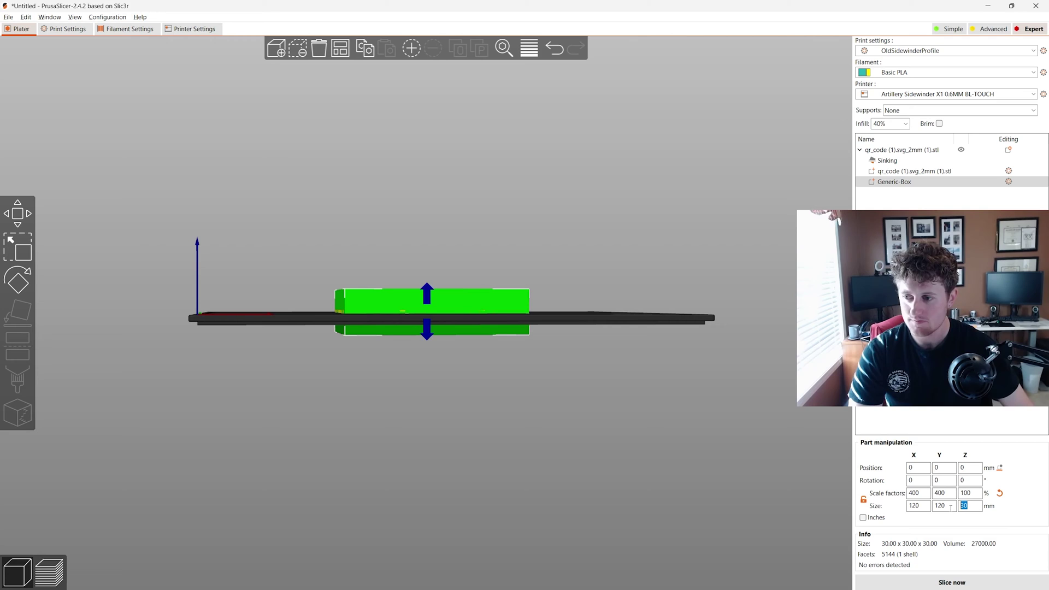
pyautogui.press('BackSpace')
pyautogui.press('BackSpace')
pyautogui.write('2')
pyautogui.press('Return')
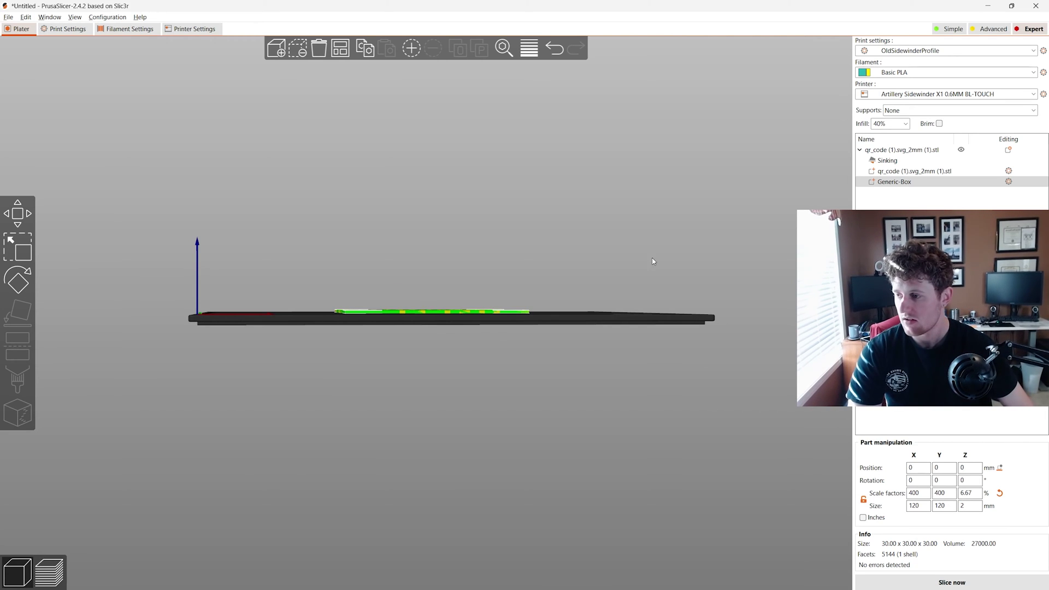
pyautogui.press('0')
pyautogui.click(646, 279)
# Set the qr_code part's Position Z to 2 mm
pyautogui.click(913, 174)
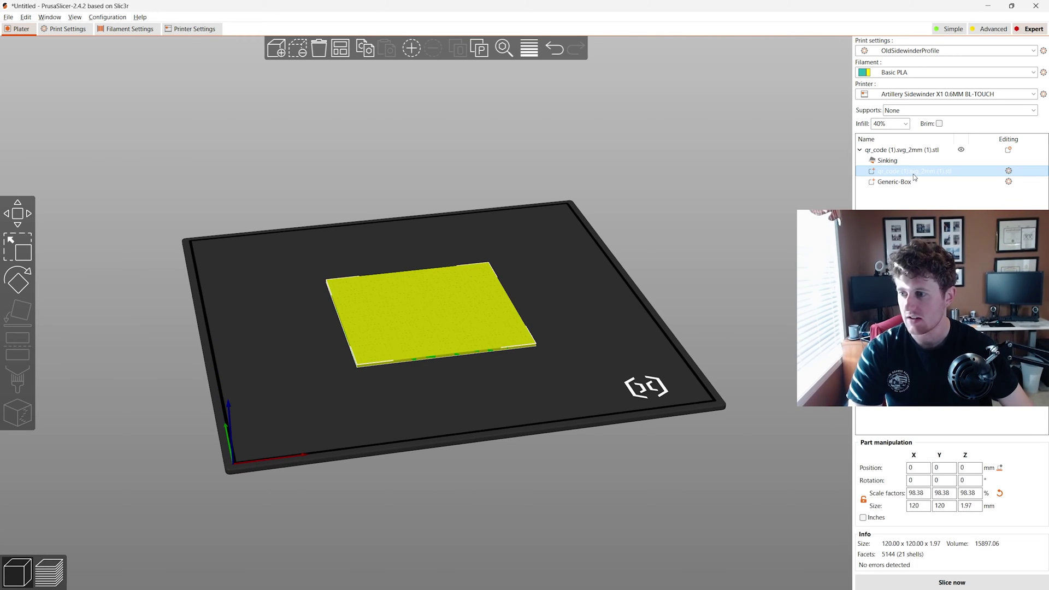
pyautogui.click(953, 181)
pyautogui.click(953, 172)
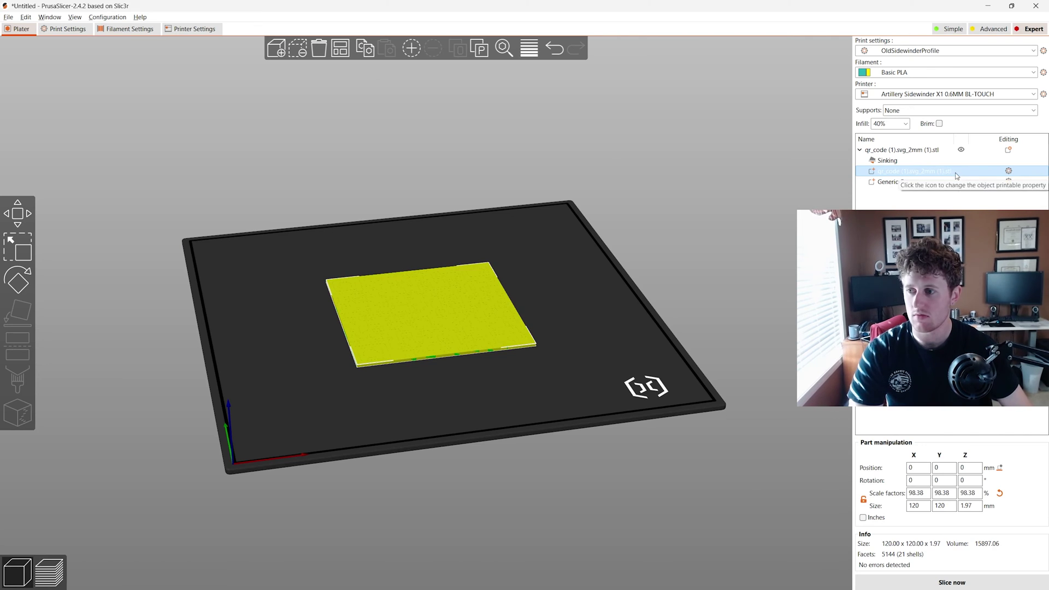
pyautogui.click(969, 471)
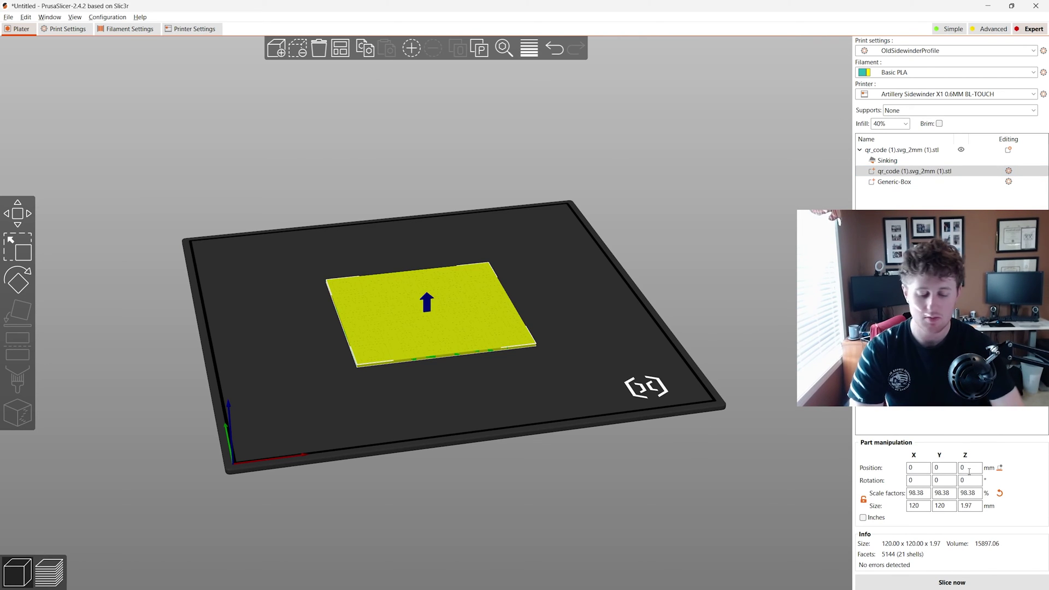
pyautogui.press('BackSpace')
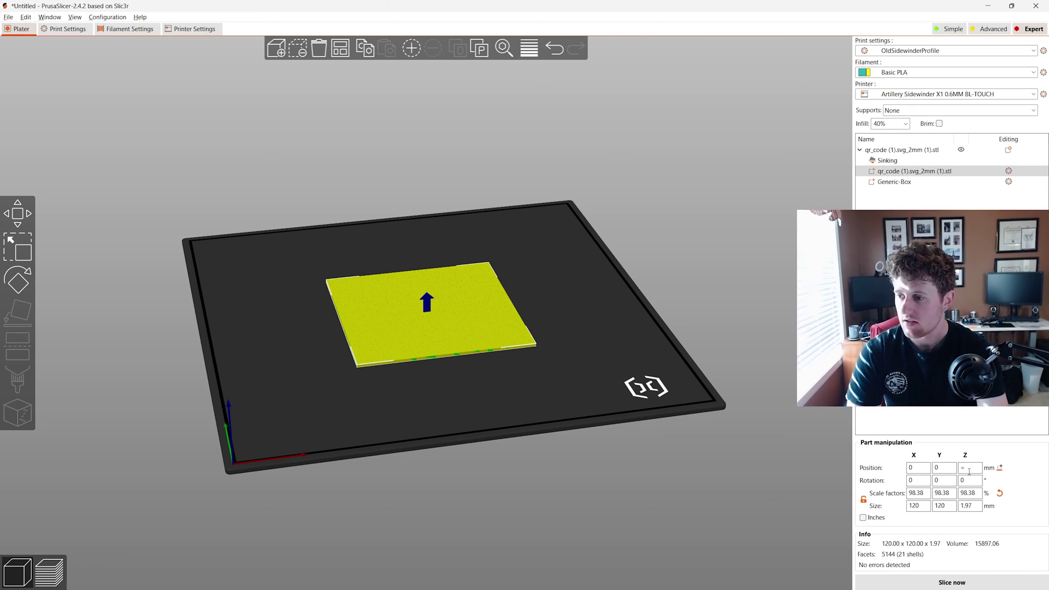
pyautogui.write('2')
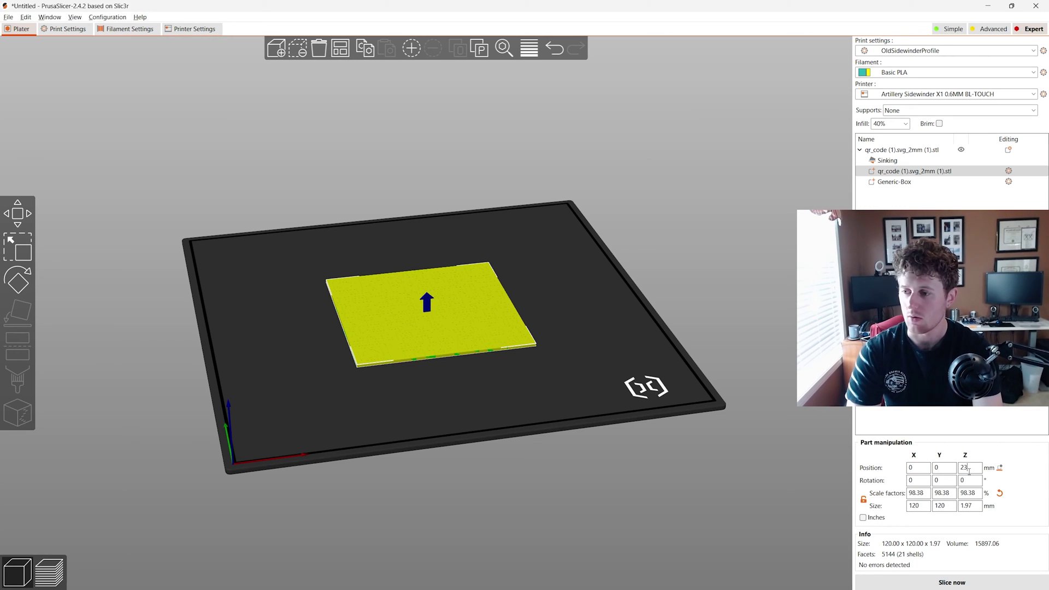
pyautogui.press('Return')
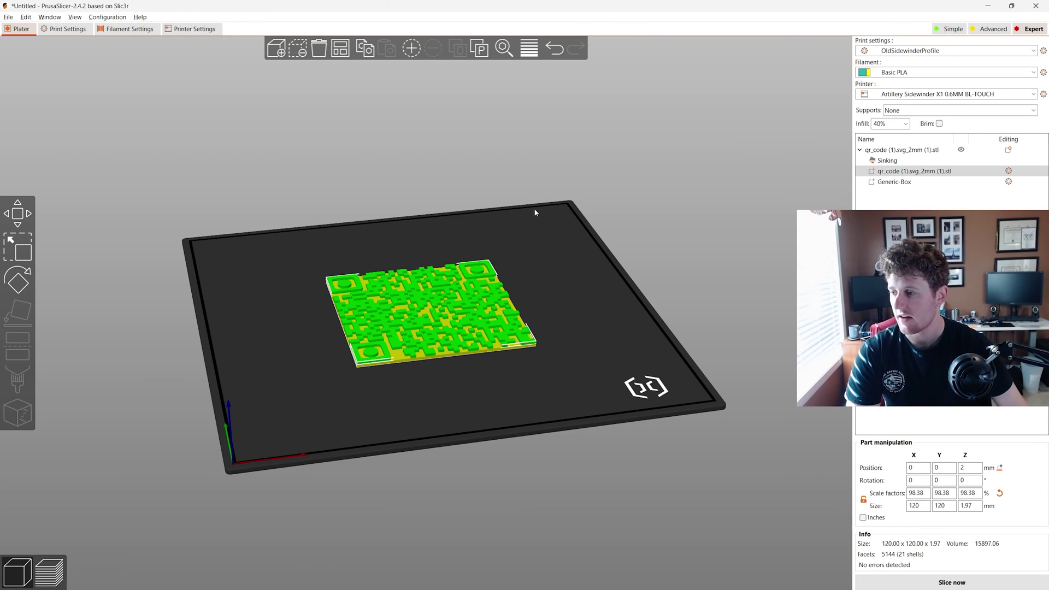
# Check the raised code on the base from the front, isometric and top-down views
pyautogui.scroll(5, 464, 328)
pyautogui.press('3')
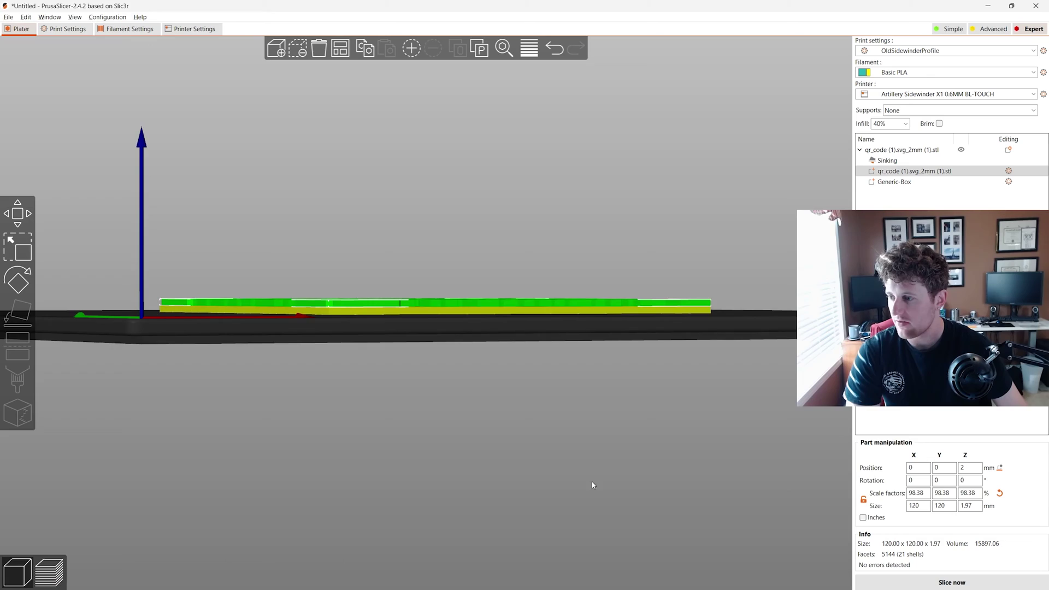
pyautogui.scroll(5, 367, 332)
pyautogui.press('0')
pyautogui.scroll(-5, 414, 373)
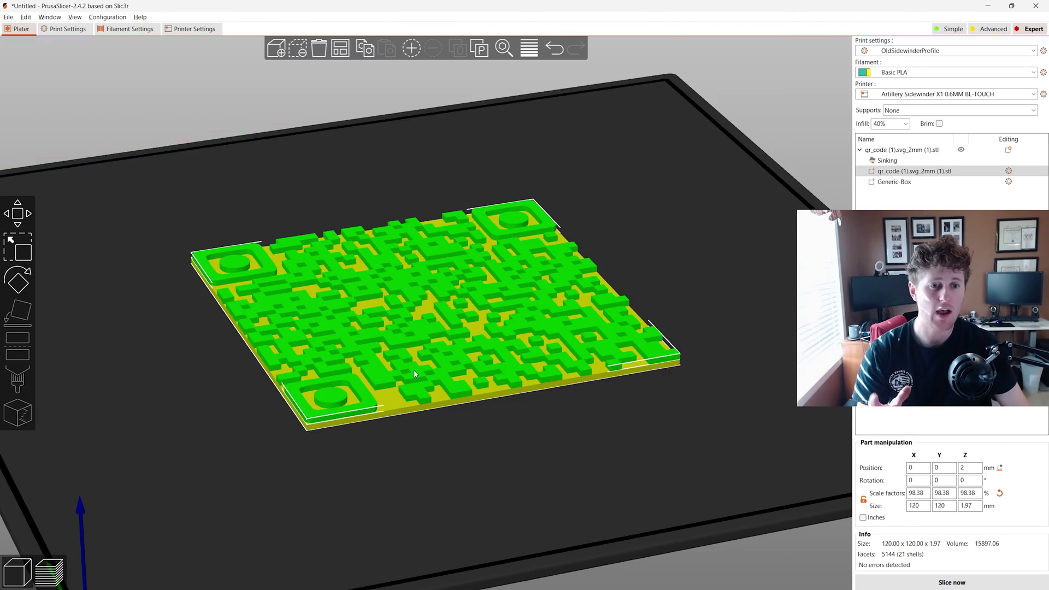
pyautogui.scroll(-3, 414, 373)
pyautogui.moveTo(414, 373); pyautogui.dragTo(424, 468)
pyautogui.scroll(3, 419, 454)
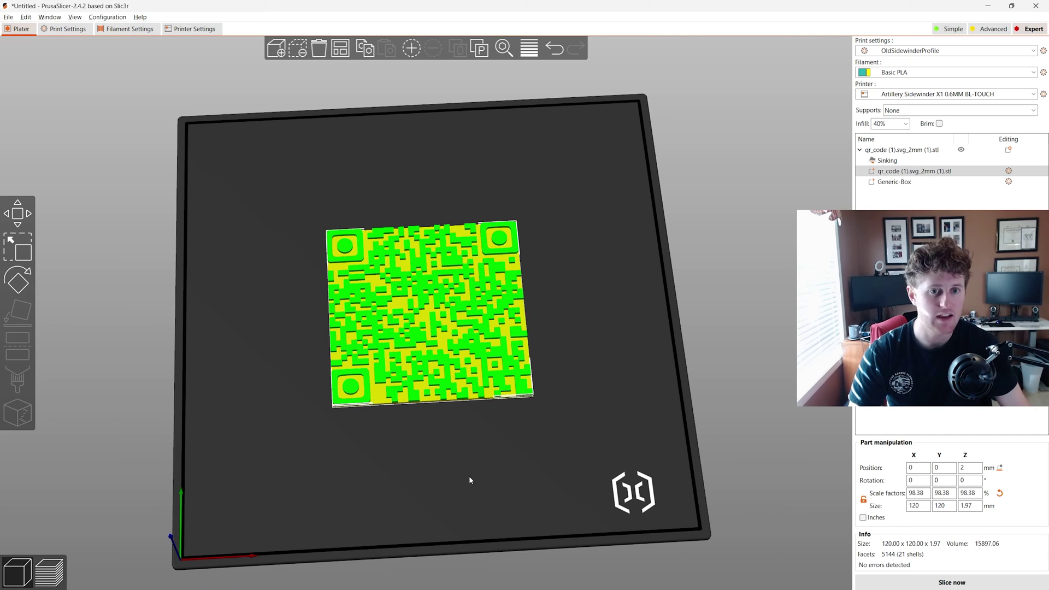
pyautogui.click(443, 369)
pyautogui.rightClick(444, 369)
pyautogui.moveTo(523, 255)
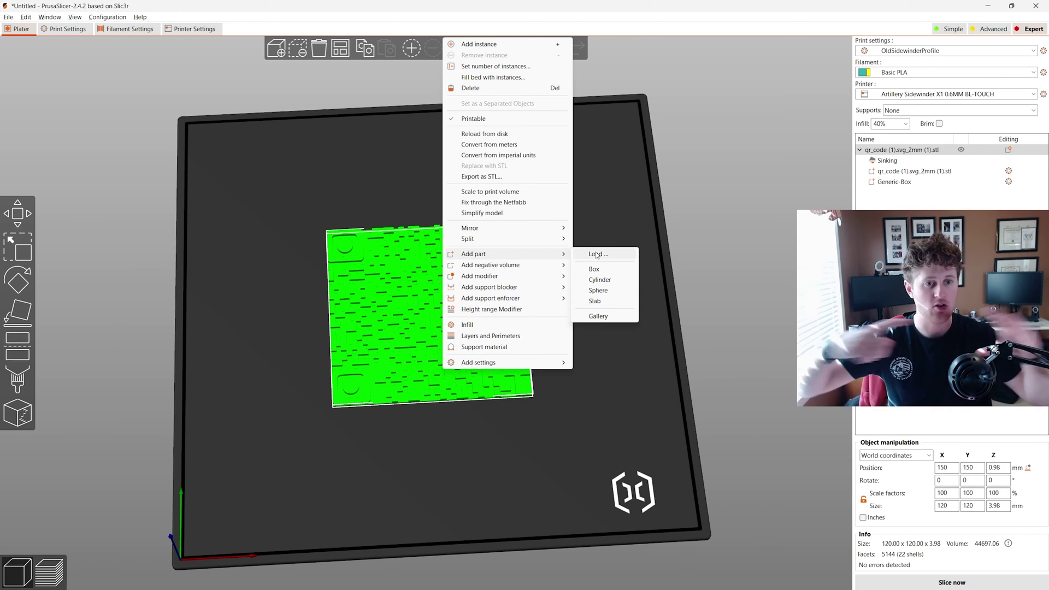
pyautogui.click(484, 477)
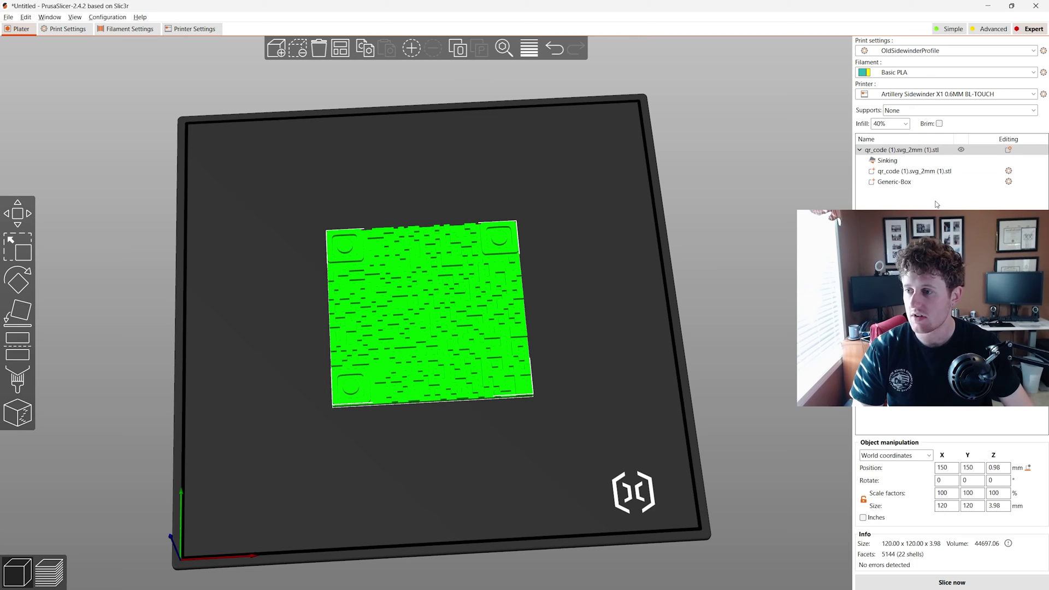
pyautogui.doubleClick(894, 181)
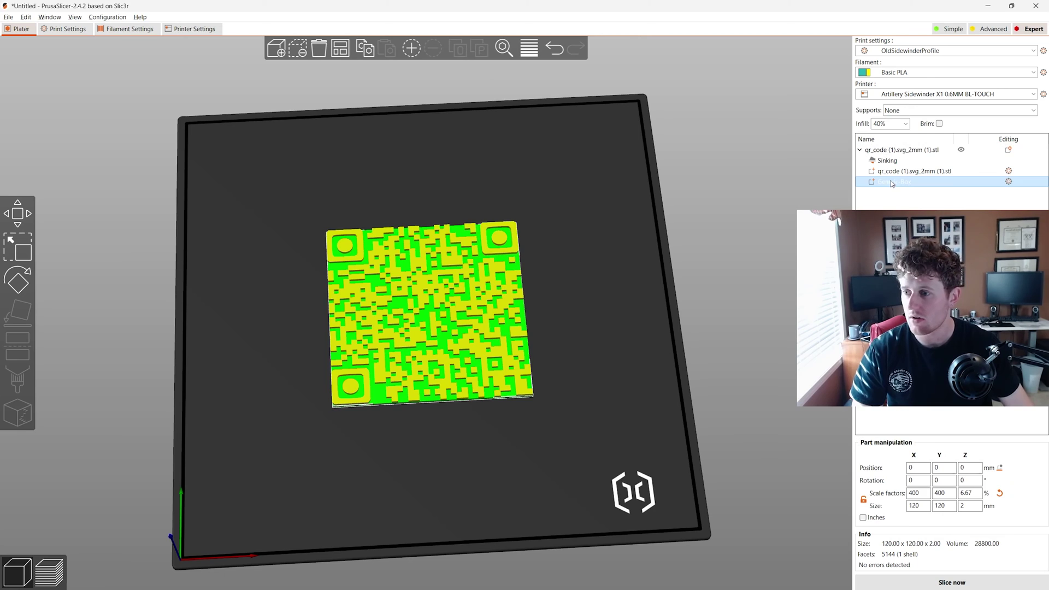
pyautogui.press('Return')
# Set the base box's X and Y size to 130 mm, then select the whole model to verify
pyautogui.click(921, 508)
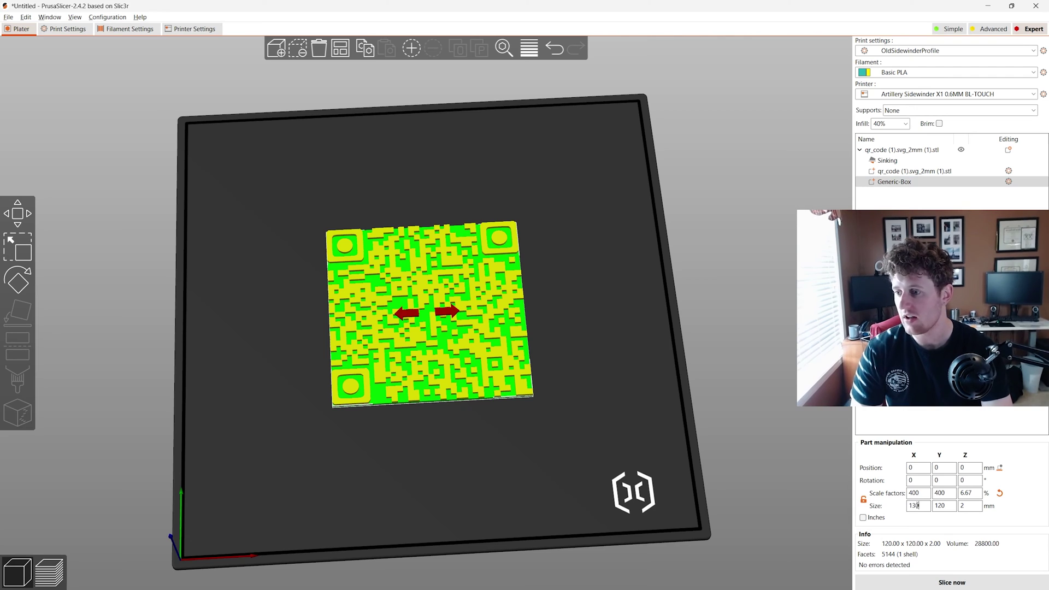
pyautogui.write('130')
pyautogui.click(946, 506)
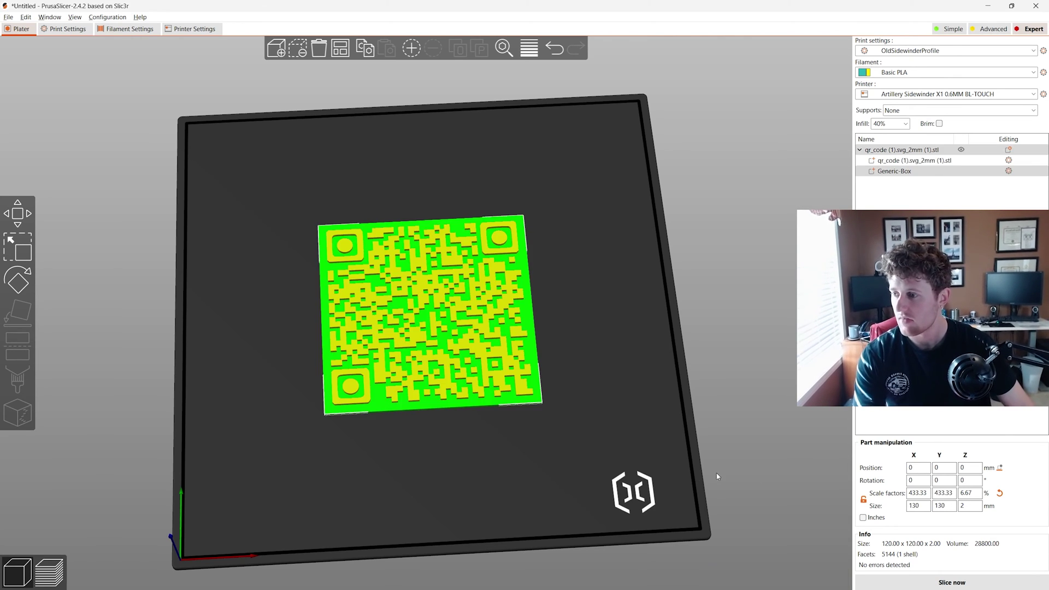
pyautogui.click(662, 431)
pyautogui.moveTo(662, 431); pyautogui.dragTo(606, 415)
pyautogui.click(461, 346)
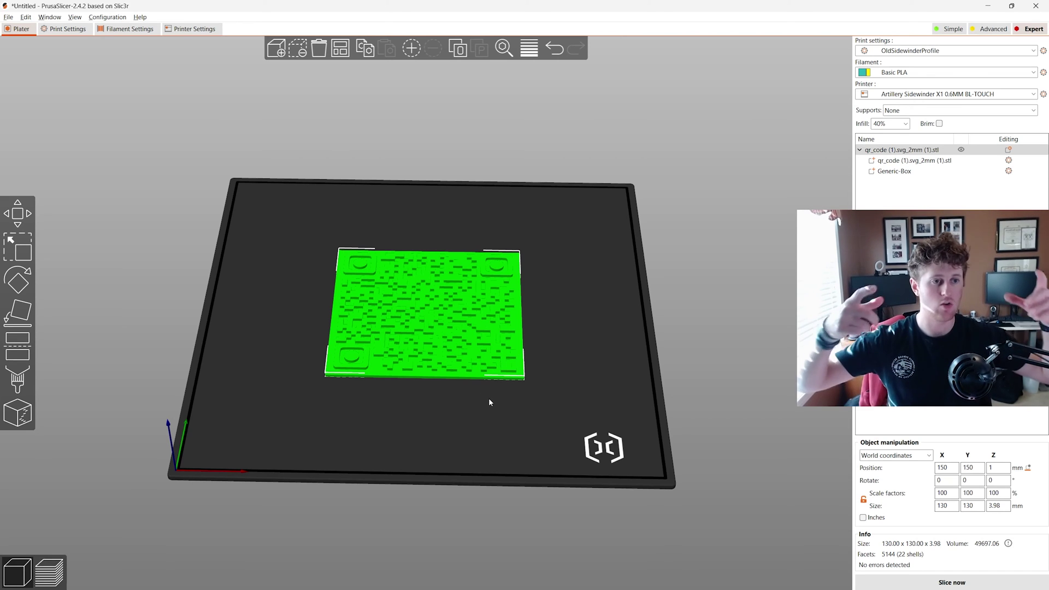
pyautogui.scroll(3, 548, 348)
pyautogui.moveTo(600, 426); pyautogui.dragTo(584, 408)
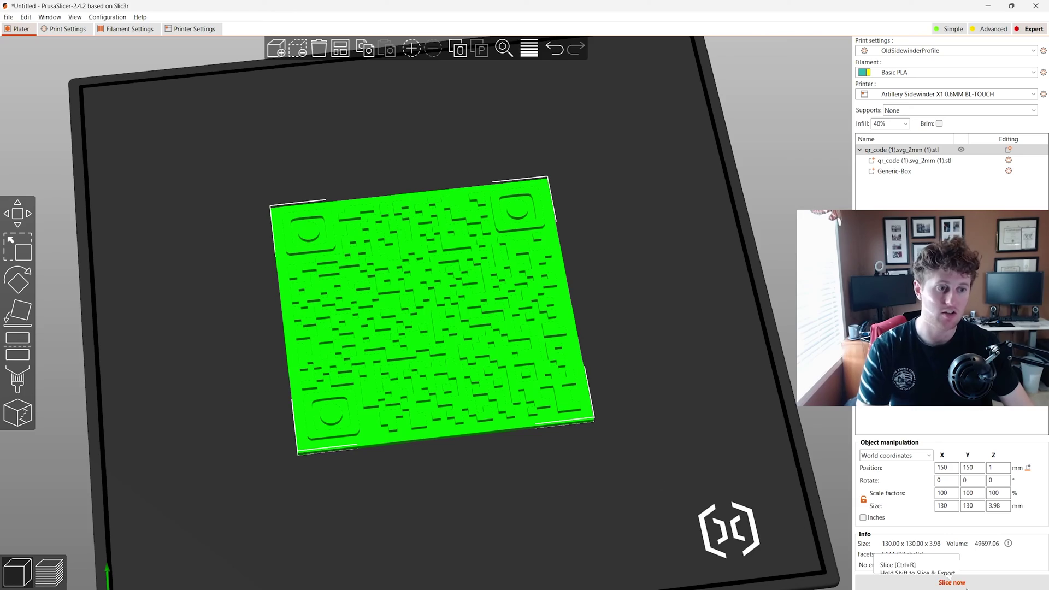
# Slice the model and look over the layer preview
pyautogui.click(951, 582)
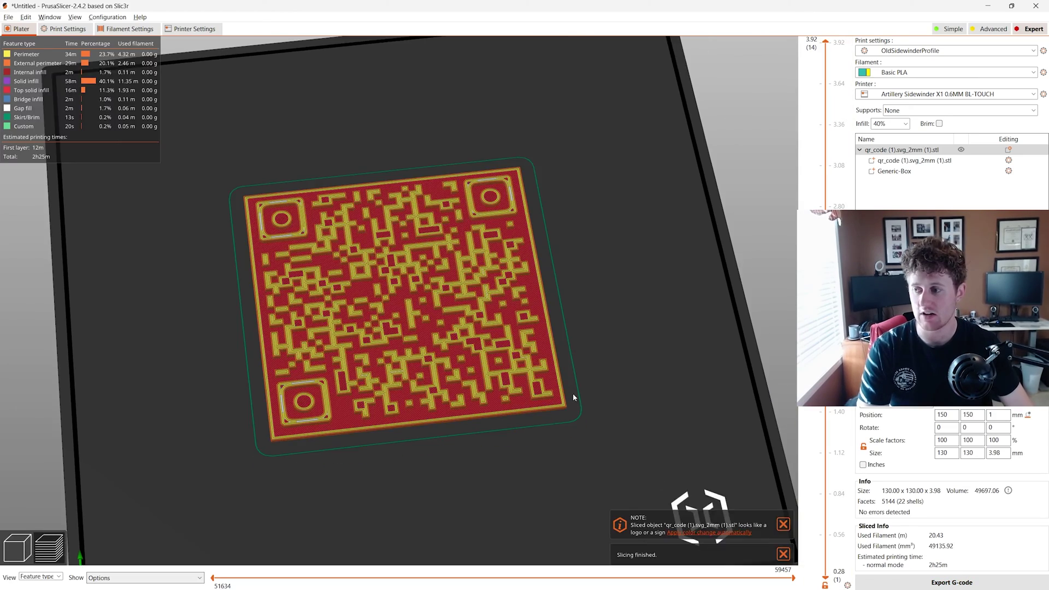
pyautogui.moveTo(571, 398); pyautogui.dragTo(208, 443)
pyautogui.scroll(5, 564, 401)
pyautogui.scroll(-3, 565, 400)
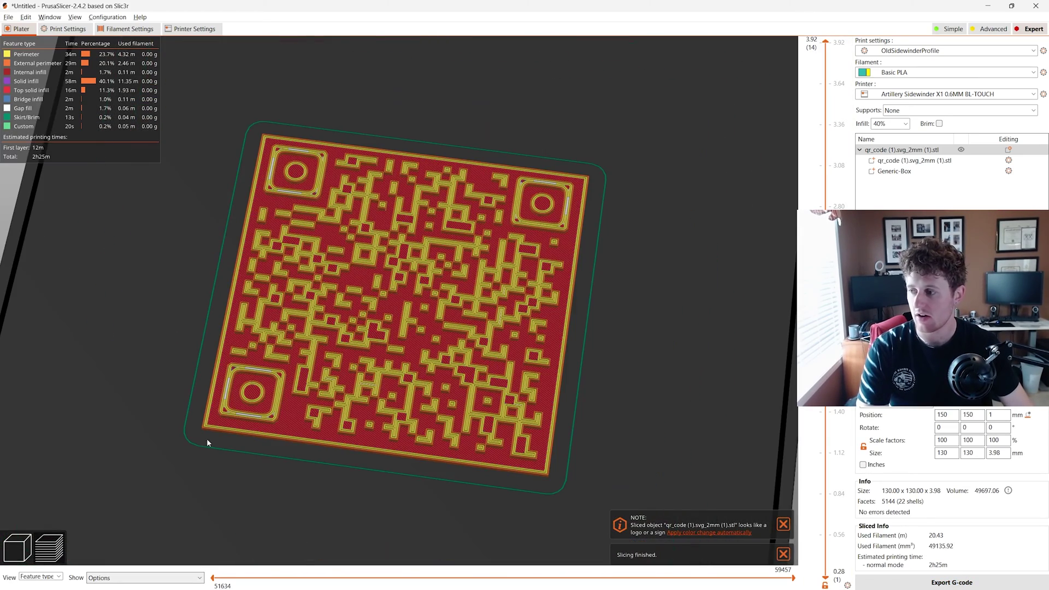
# Back in the 3D view, export the combined model as an STL named QR_Code
pyautogui.click(11, 552)
pyautogui.moveTo(693, 433); pyautogui.dragTo(704, 417)
pyautogui.rightClick(536, 368)
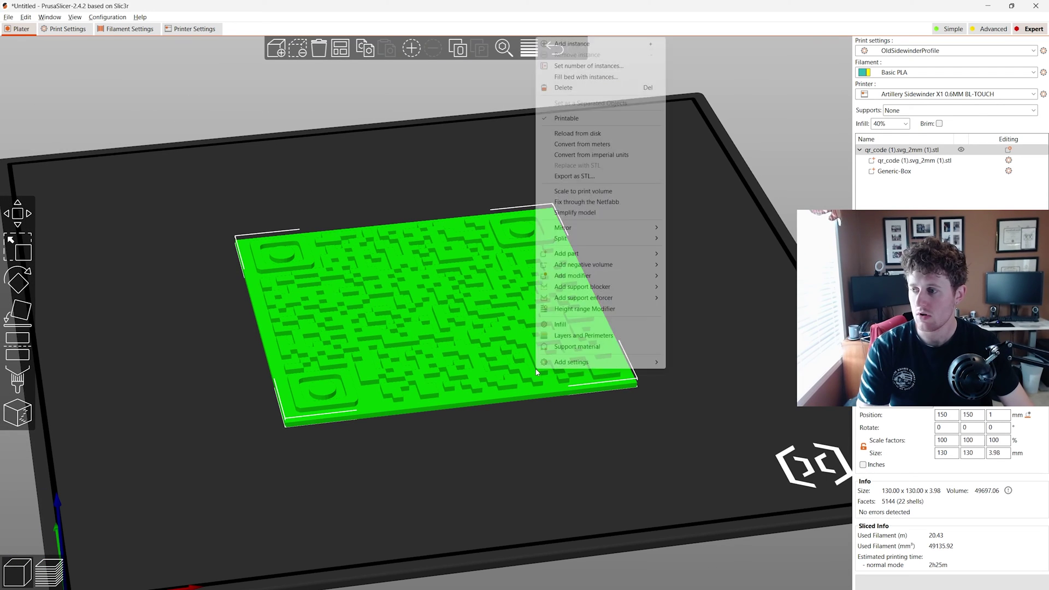
pyautogui.click(595, 176)
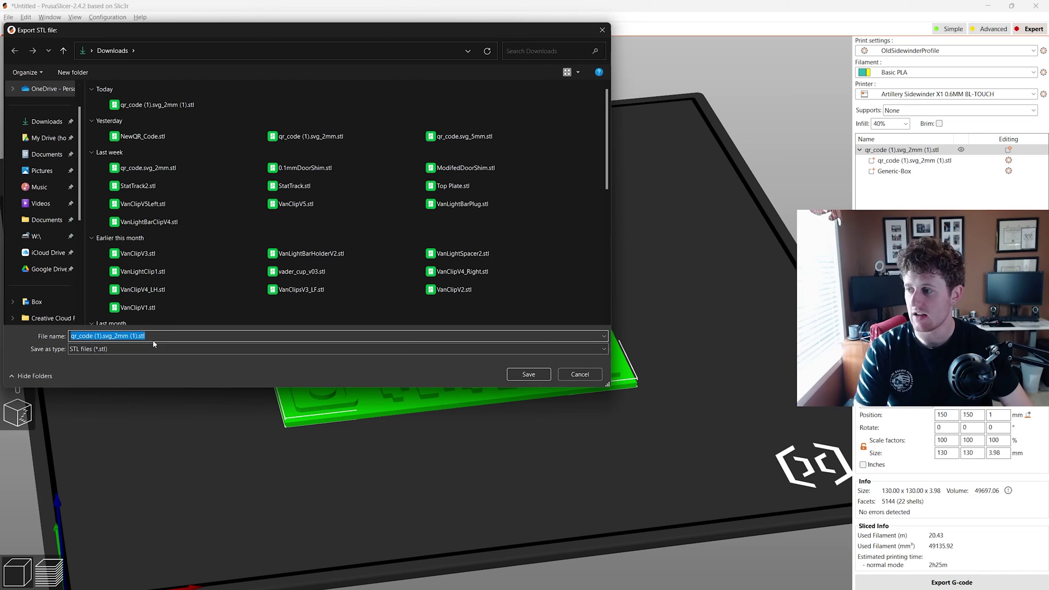
pyautogui.write('QR')
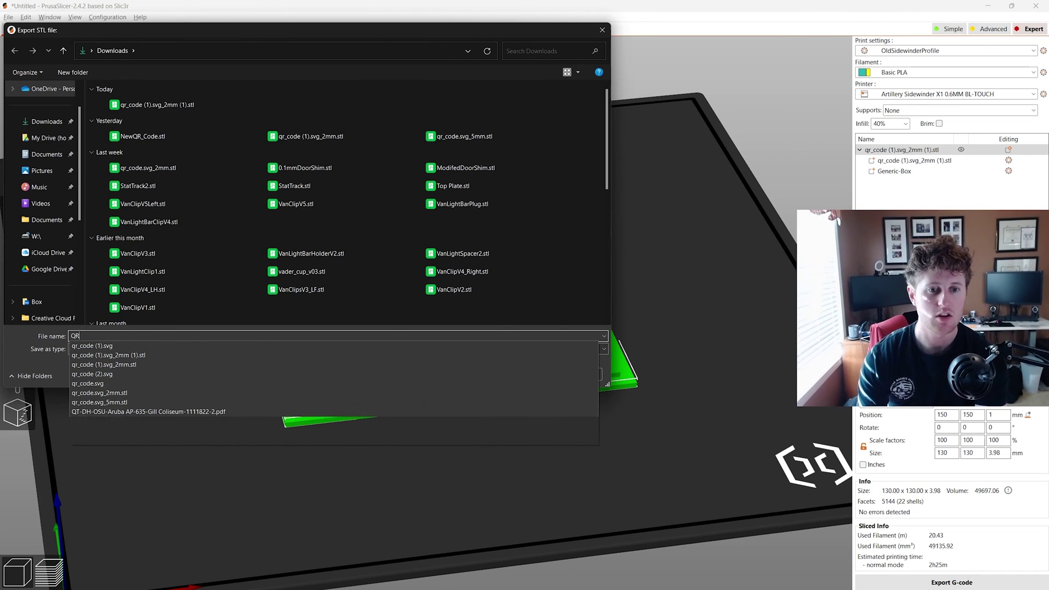
pyautogui.write('_Code_STL')
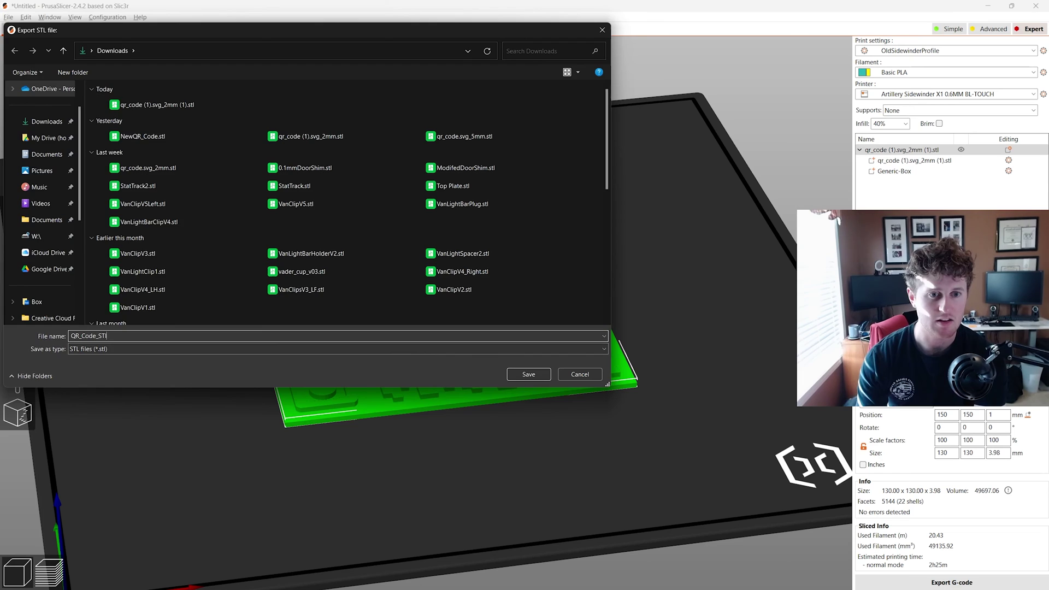
pyautogui.press('Return')
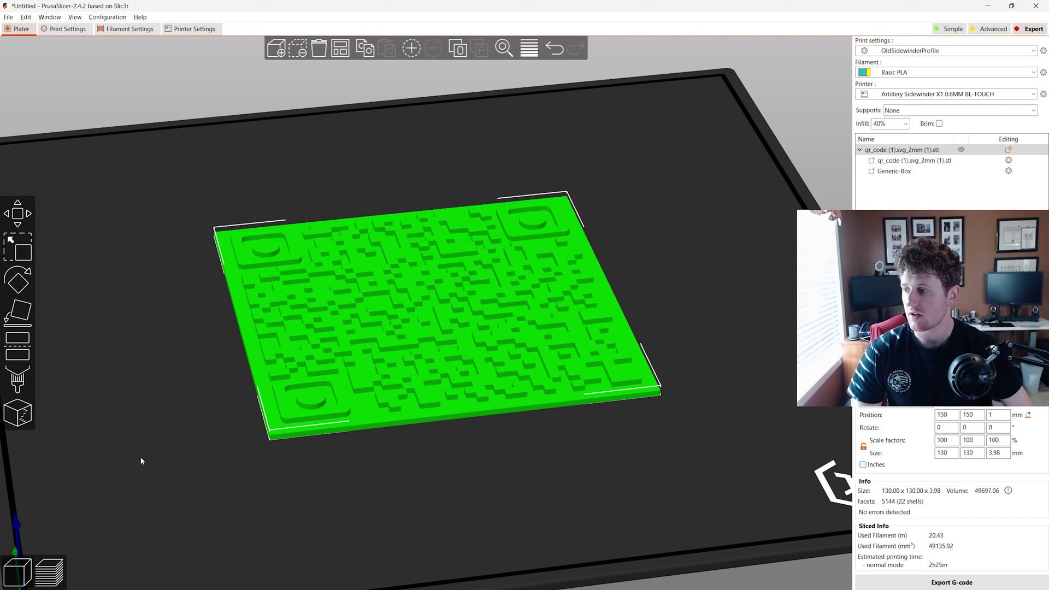
# Slice the plate and move the layer slider through the layers, stopping at 2.52 mm (layer 9)
pyautogui.click(48, 573)
pyautogui.scroll(5, 703, 372)
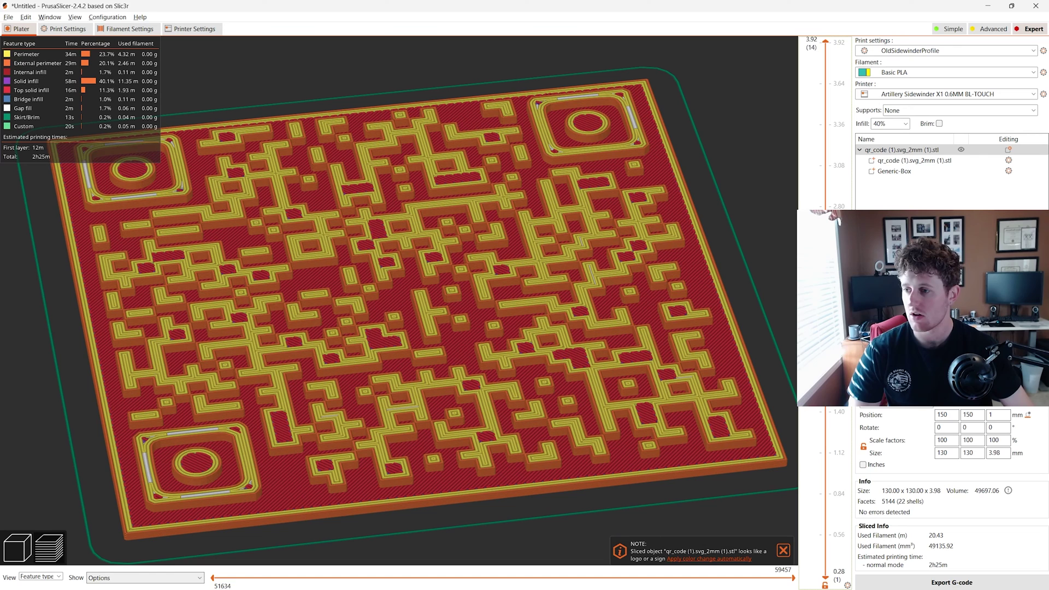
pyautogui.scroll(-6, 825, 306)
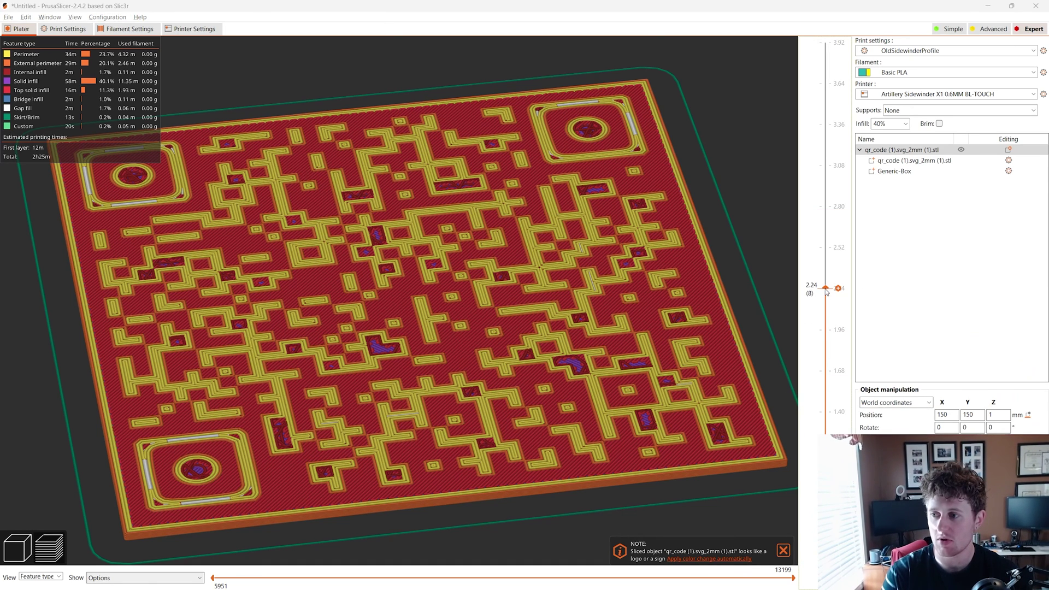
pyautogui.moveTo(826, 292); pyautogui.dragTo(825, 329)
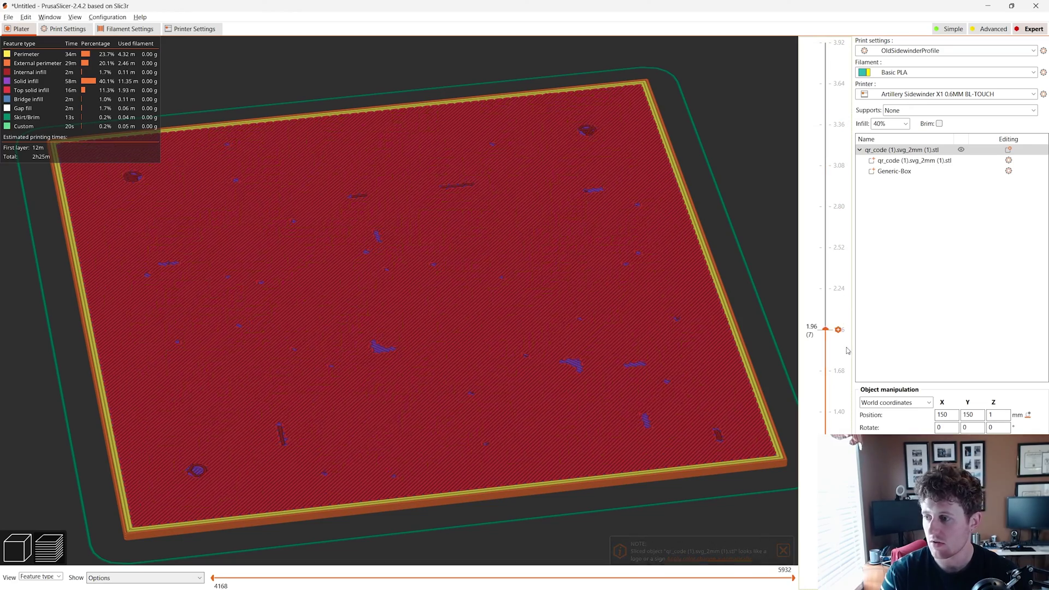
pyautogui.scroll(1, 847, 306)
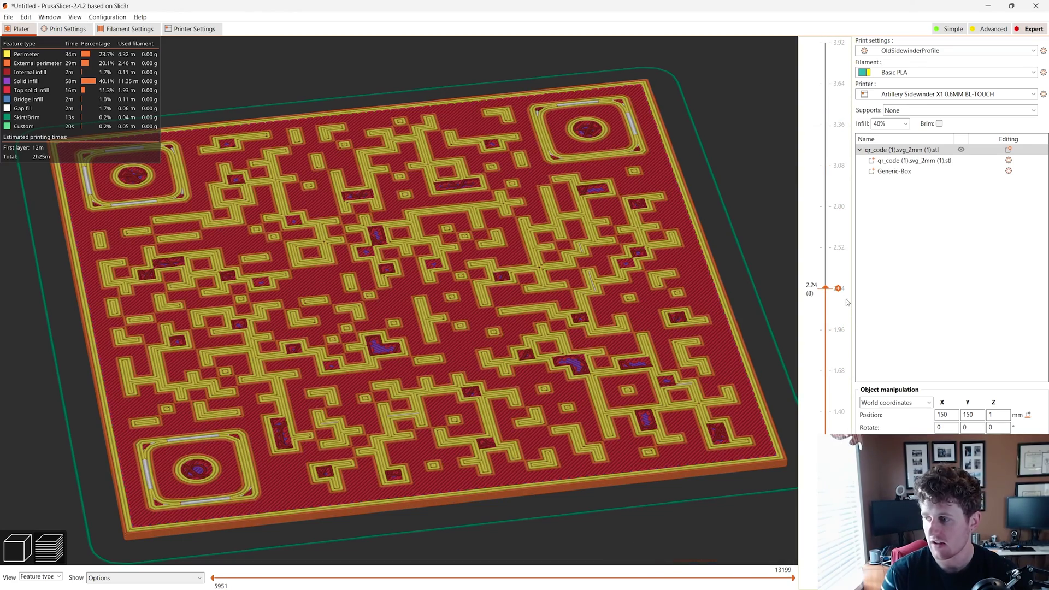
pyautogui.scroll(10, 433, 412)
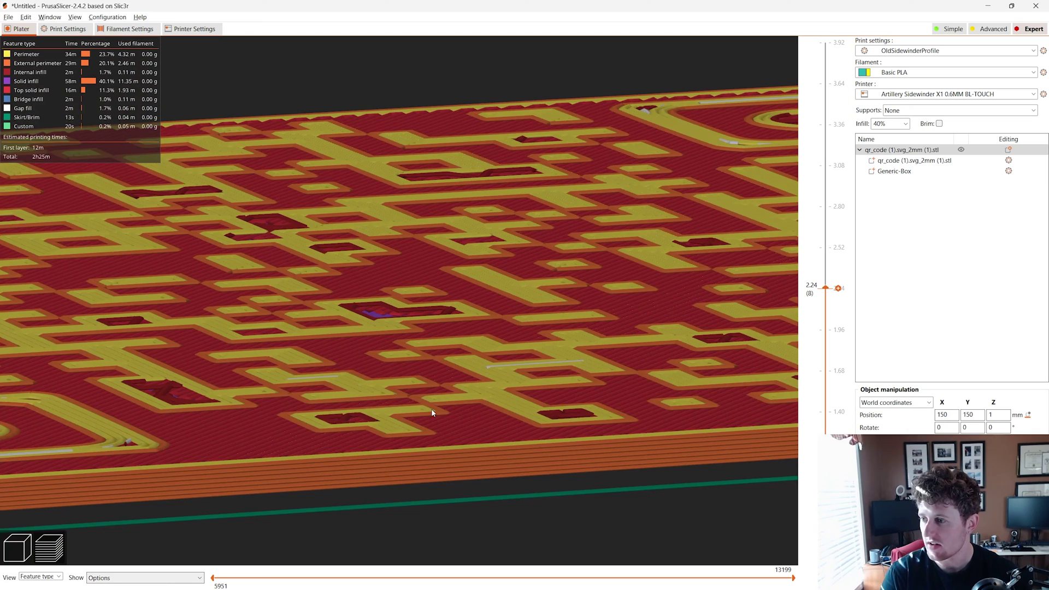
pyautogui.scroll(-2, 440, 404)
pyautogui.scroll(4, 445, 280)
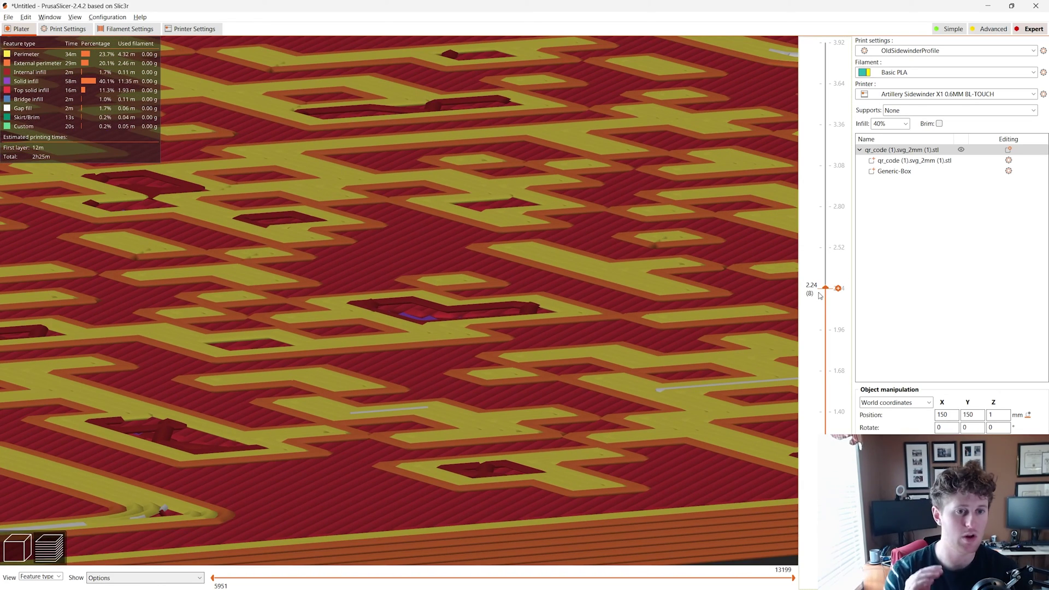
pyautogui.scroll(-1, 819, 305)
pyautogui.scroll(1, 819, 308)
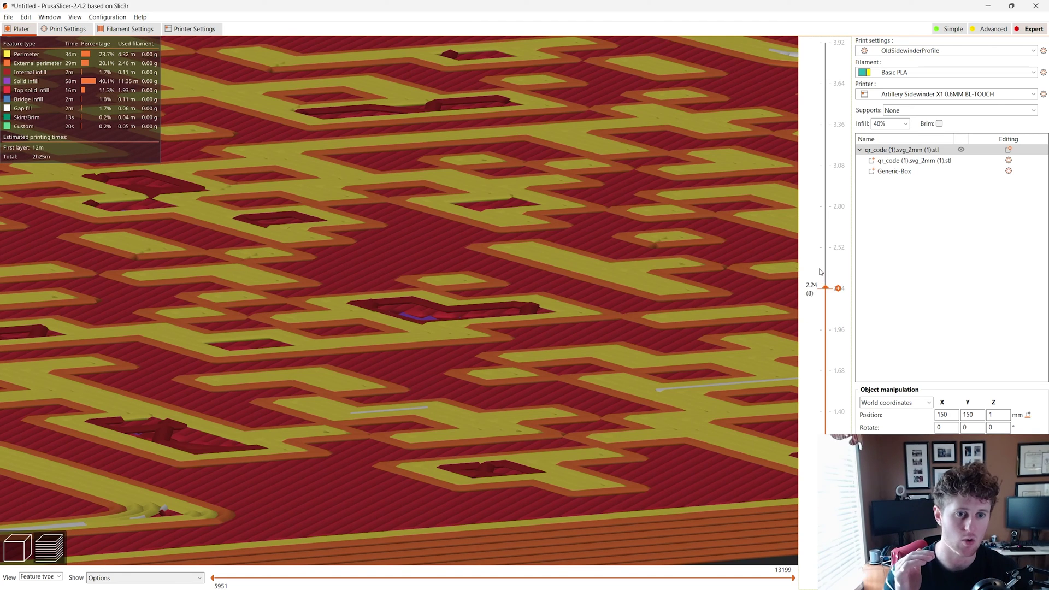
pyautogui.scroll(1, 819, 270)
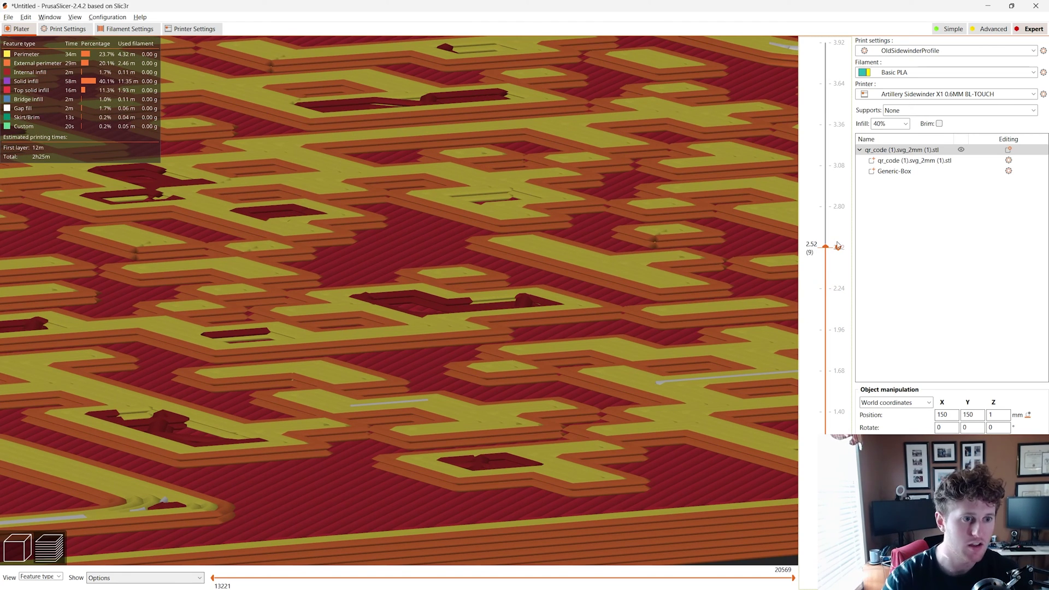
# Add an M600 colour change to black at the 2.52 mm layer
pyautogui.click(838, 247)
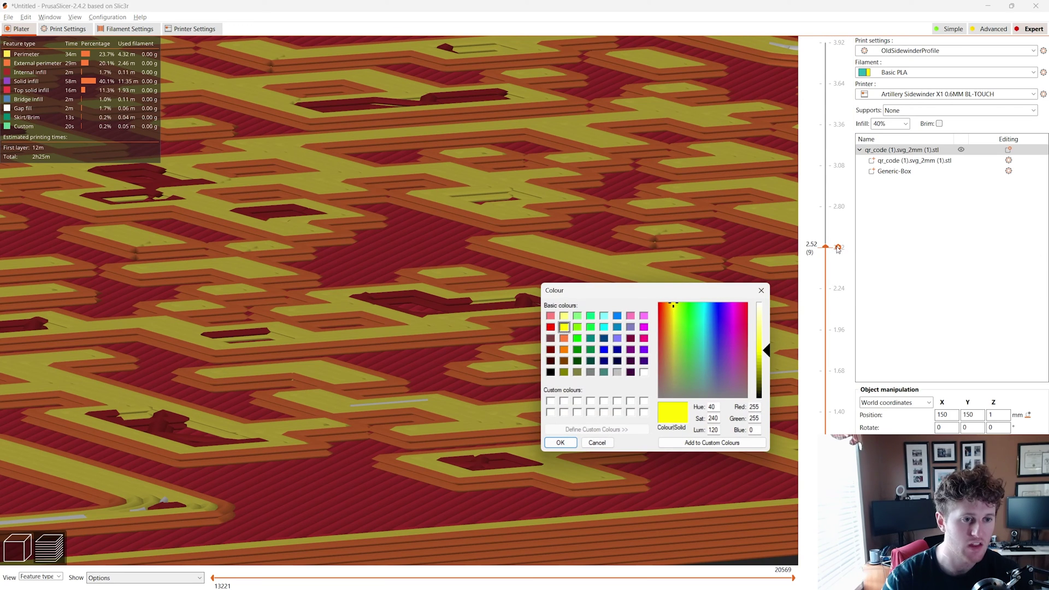
pyautogui.click(761, 290)
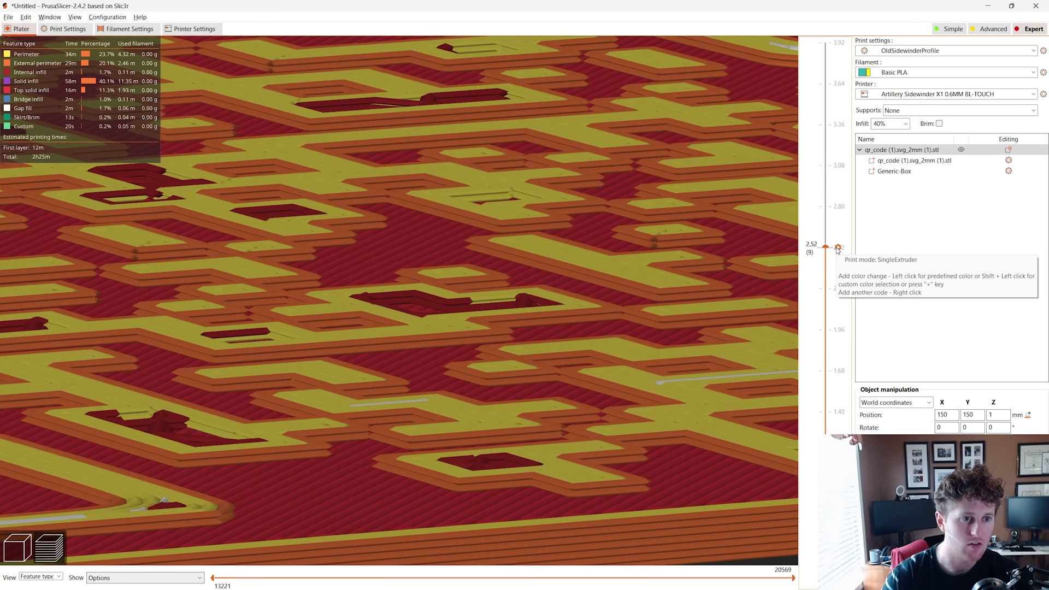
pyautogui.rightClick(838, 247)
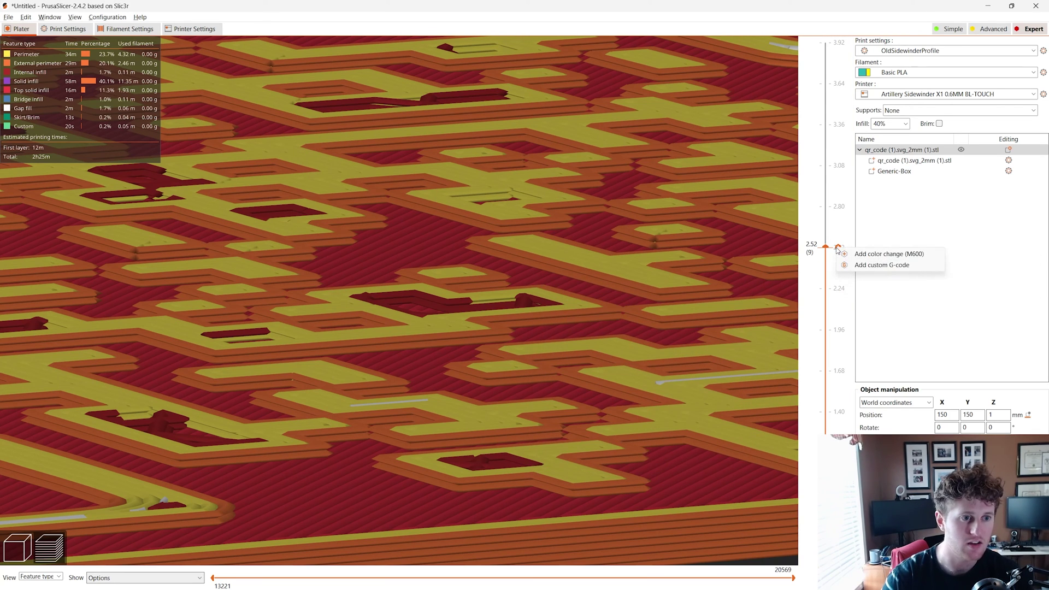
pyautogui.click(869, 255)
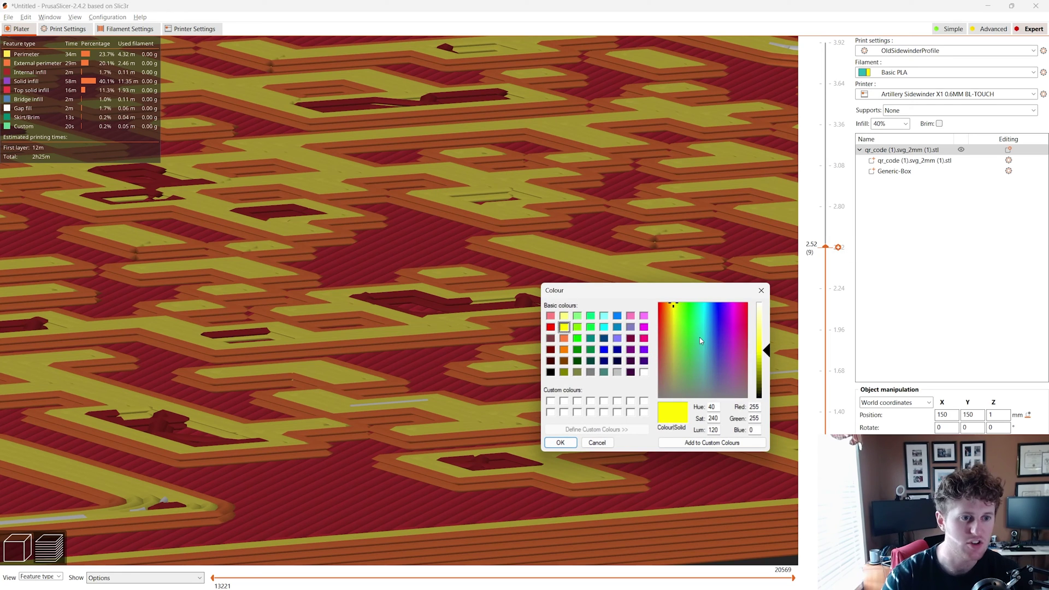
pyautogui.click(551, 373)
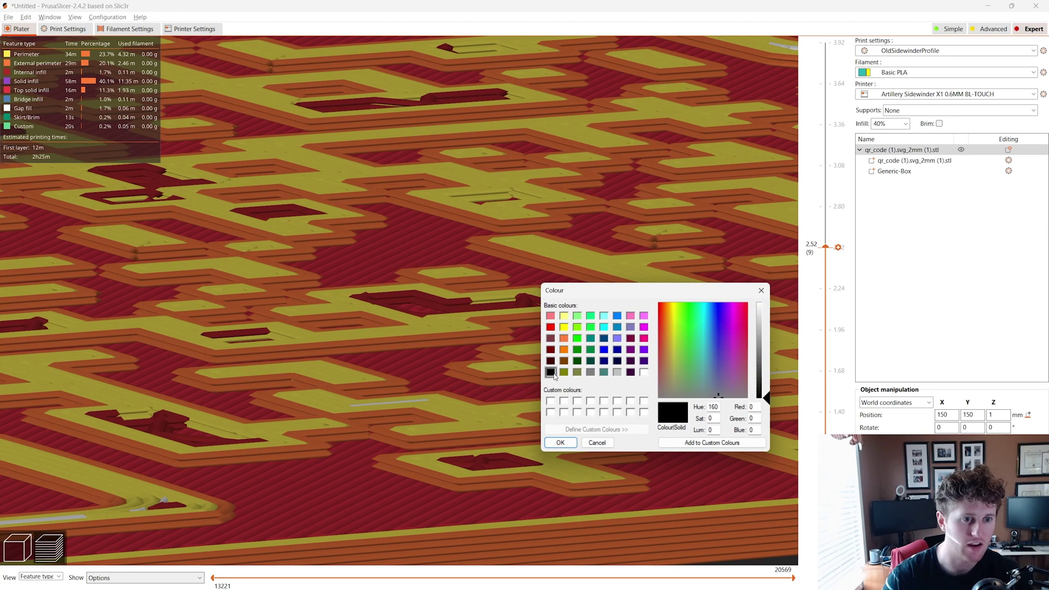
pyautogui.click(576, 442)
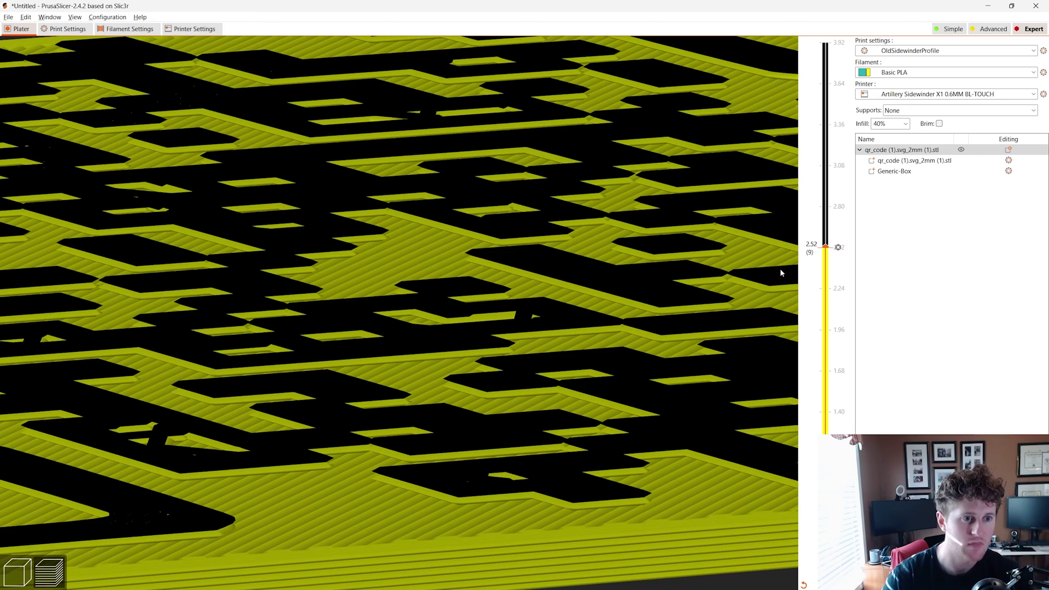
# Drag the upper layer handle to the top (3.92 mm) and view the black code from above
pyautogui.moveTo(826, 246); pyautogui.dragTo(825, 42)
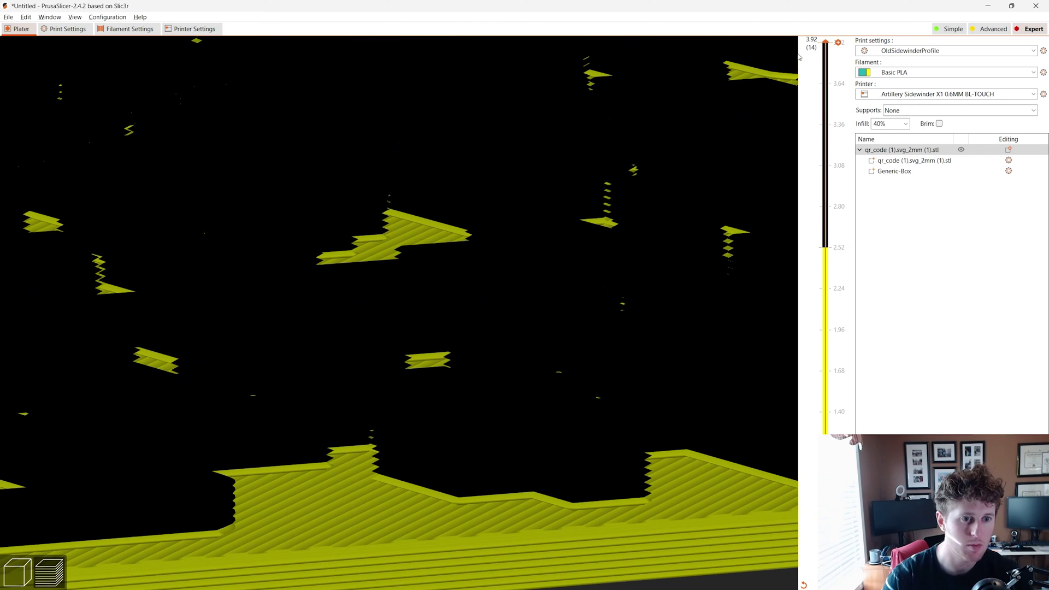
pyautogui.scroll(-5, 677, 219)
pyautogui.scroll(-3, 632, 283)
pyautogui.moveTo(628, 288); pyautogui.dragTo(555, 382)
pyautogui.scroll(5, 513, 335)
pyautogui.scroll(-3, 498, 349)
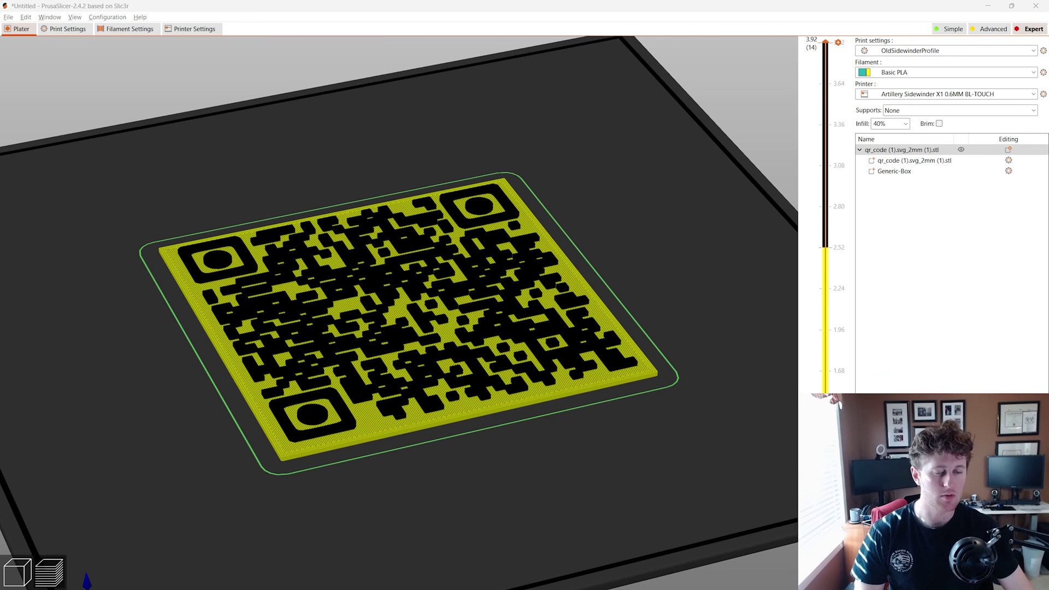
pyautogui.press('1')
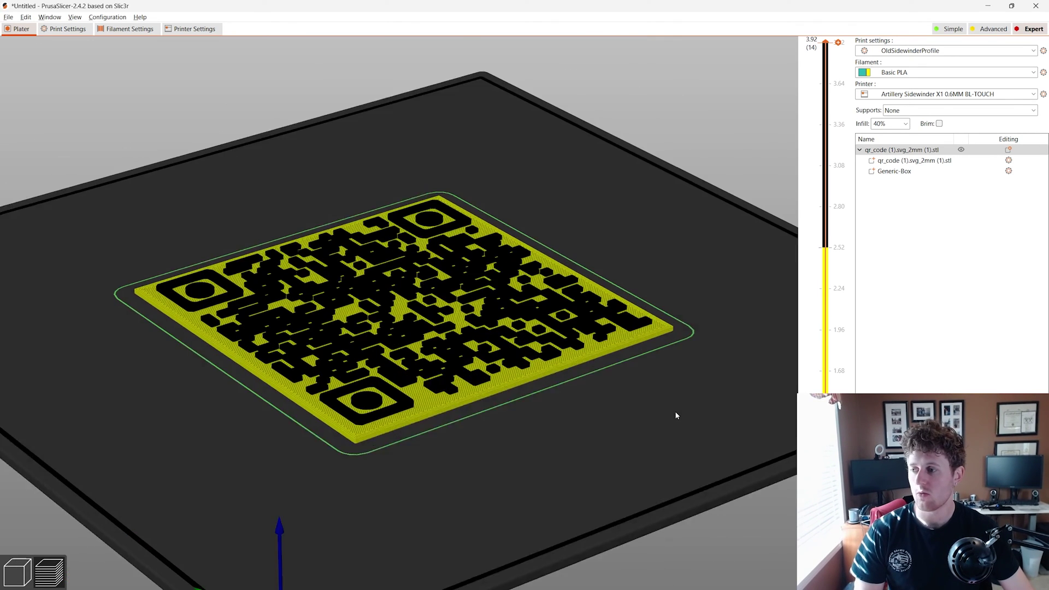
pyautogui.moveTo(673, 413); pyautogui.dragTo(578, 389)
pyautogui.press('0')
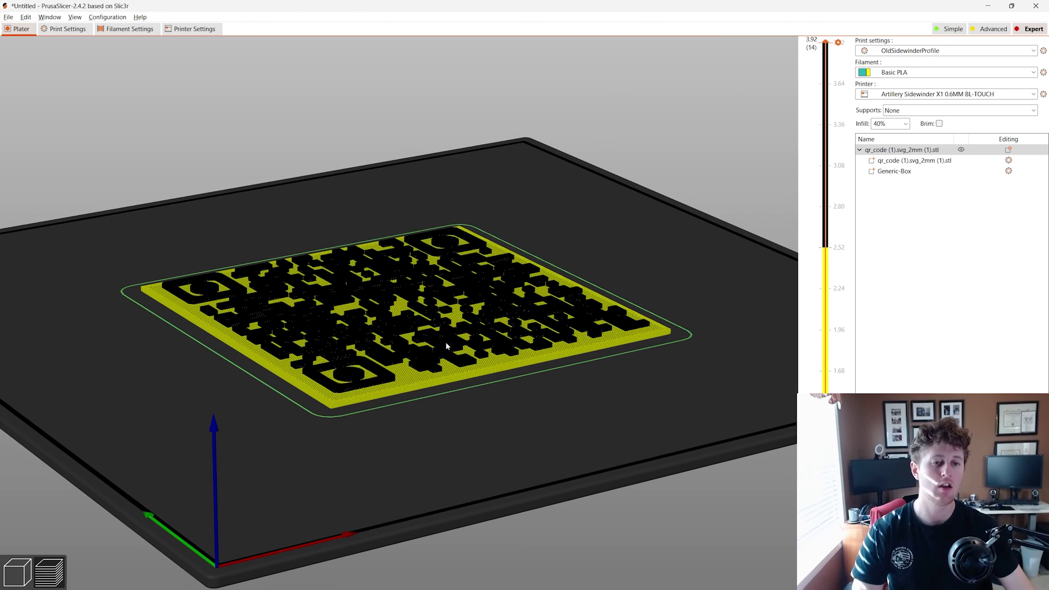
# Orbit and zoom the preview to inspect the black code on the yellow base from several angles
pyautogui.scroll(3, 434, 398)
pyautogui.press('1')
pyautogui.scroll(2, 428, 432)
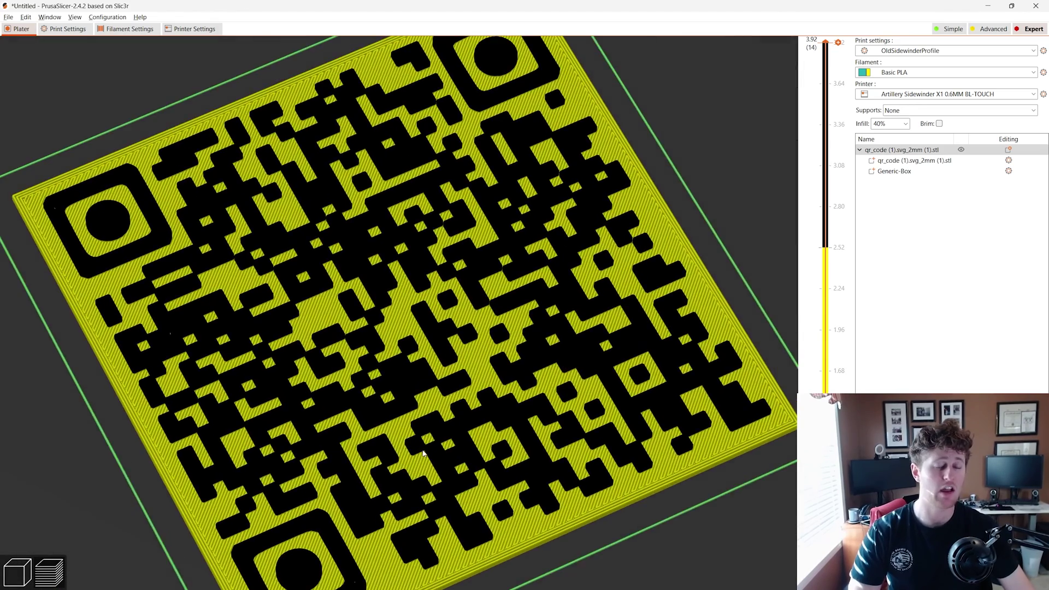
pyautogui.moveTo(427, 432); pyautogui.dragTo(426, 443)
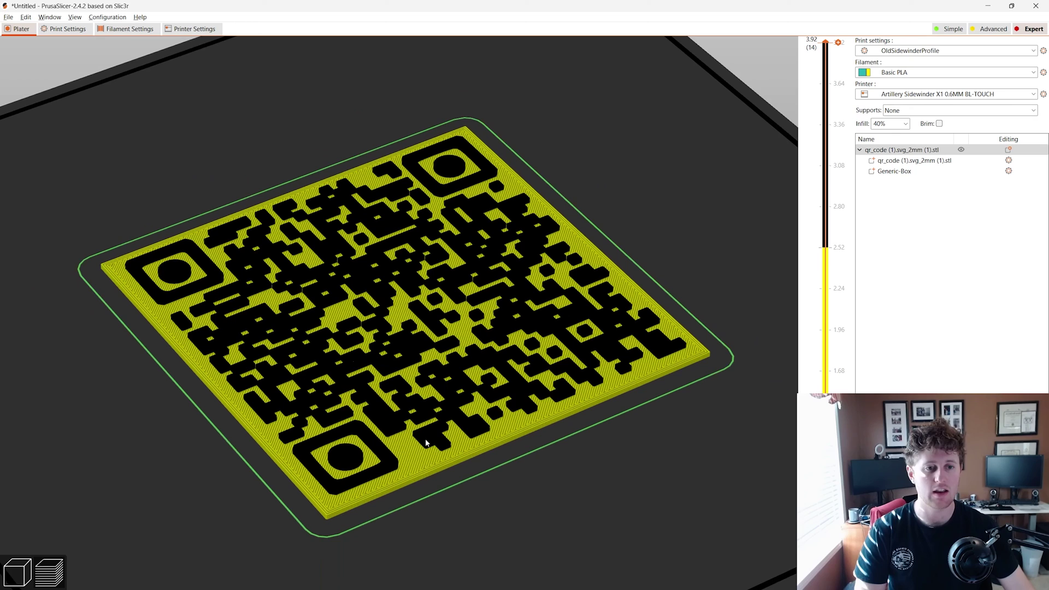
pyautogui.moveTo(508, 458); pyautogui.dragTo(495, 488)
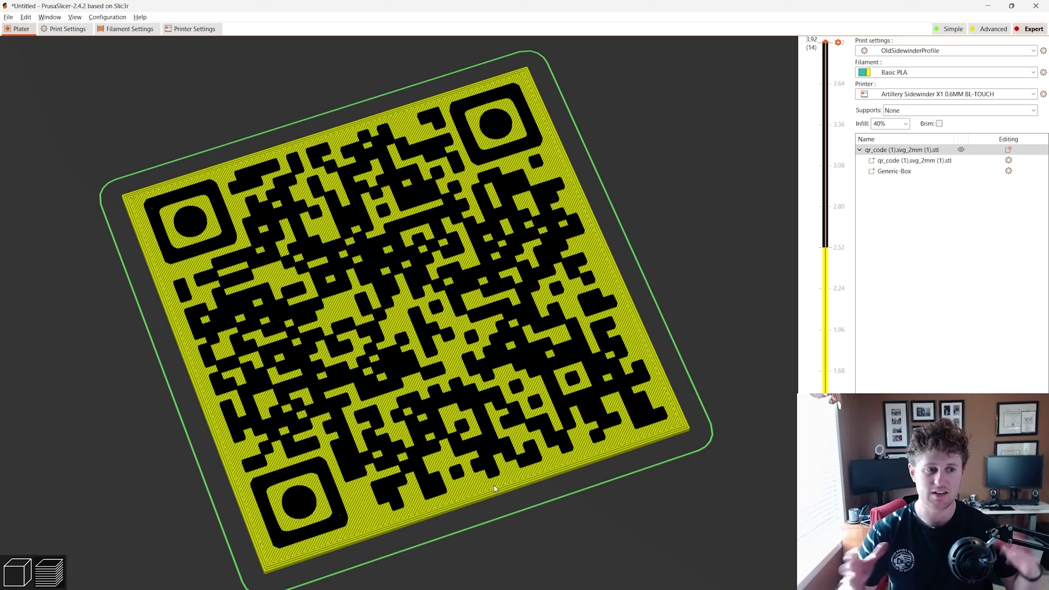
pyautogui.moveTo(539, 516)
pyautogui.mouseDown()
pyautogui.moveTo(536, 493)
pyautogui.moveTo(542, 512)
pyautogui.mouseUp()
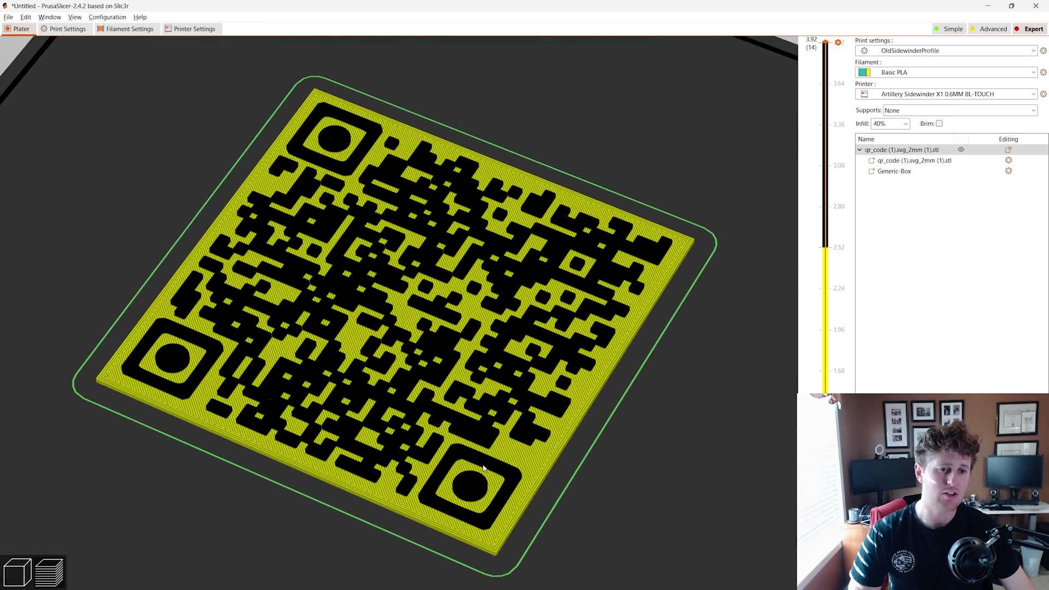
pyautogui.scroll(-3, 477, 465)
pyautogui.scroll(10, 473, 463)
pyautogui.scroll(-10, 473, 463)
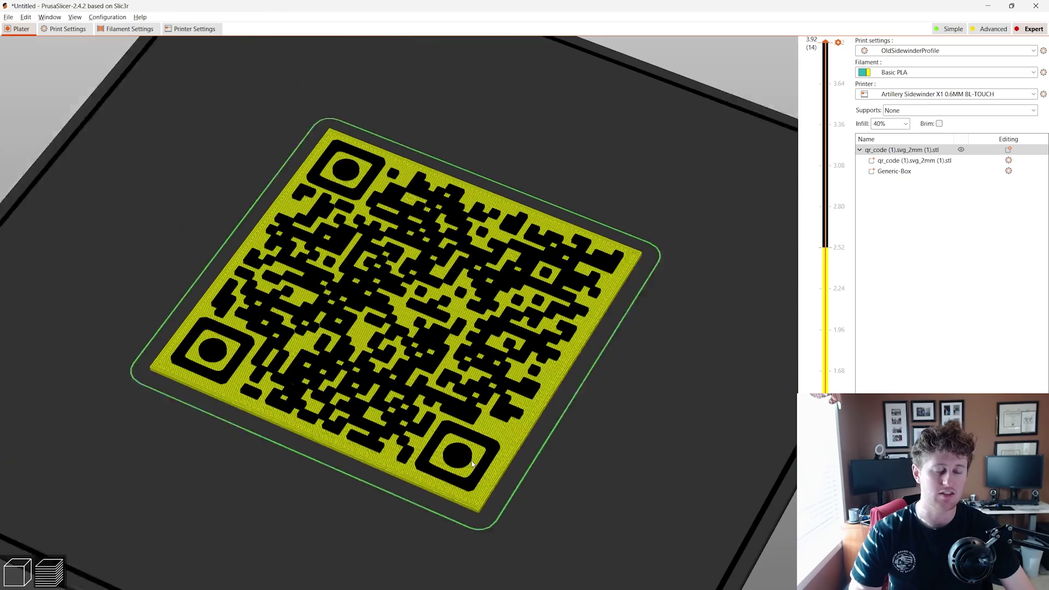
pyautogui.moveTo(532, 511); pyautogui.dragTo(565, 523)
pyautogui.scroll(3, 535, 510)
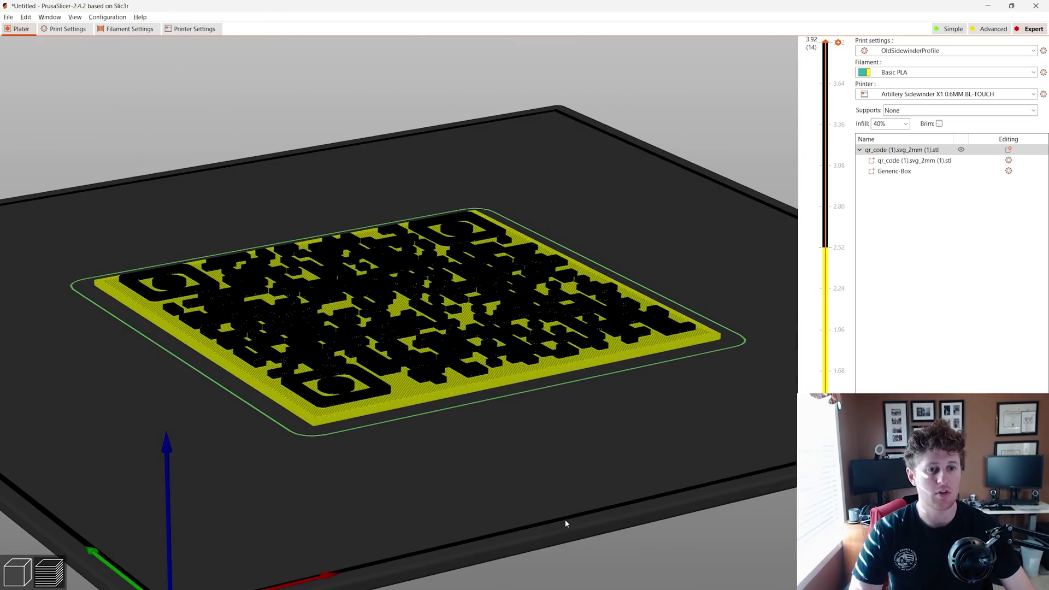
pyautogui.scroll(5, 366, 437)
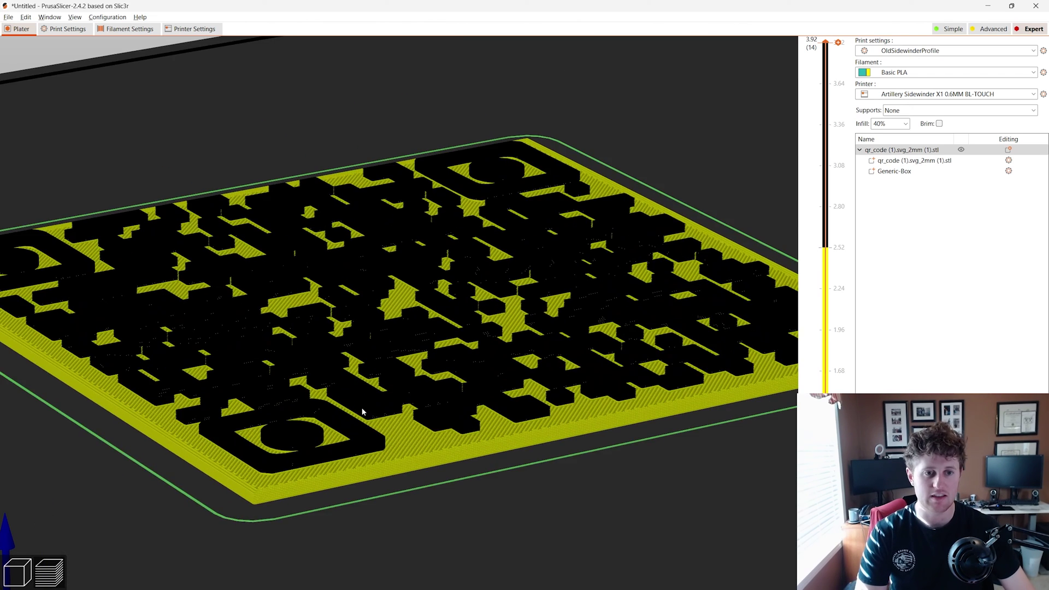
pyautogui.scroll(-2, 362, 411)
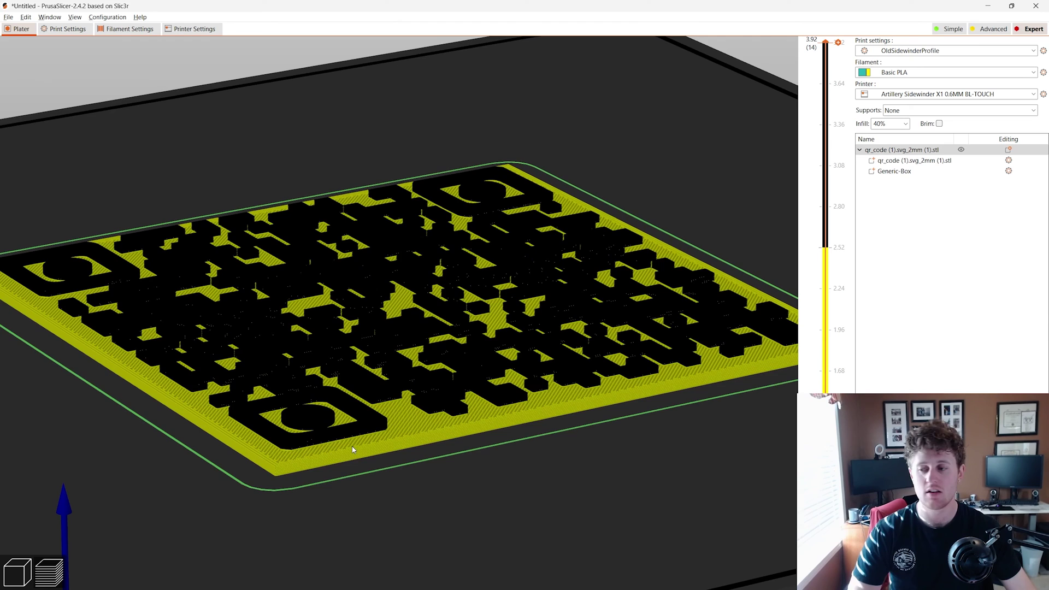
pyautogui.scroll(-4, 353, 447)
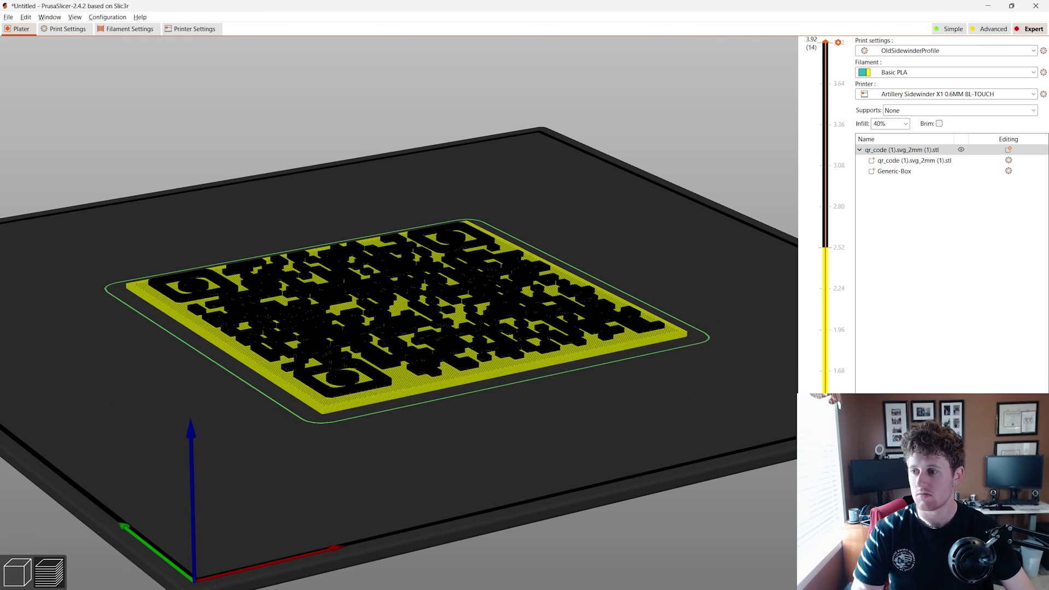